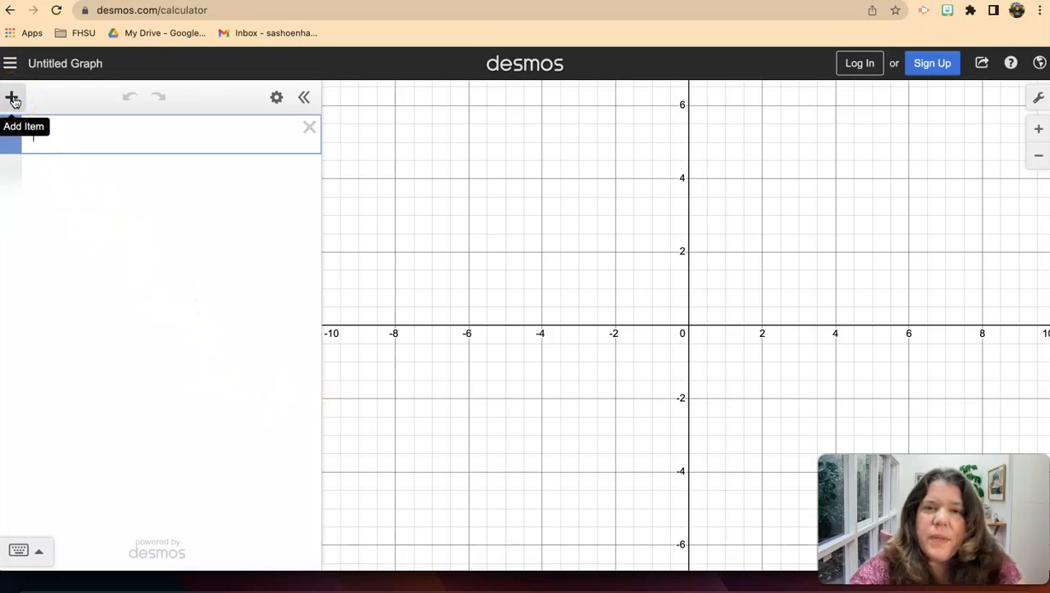
- Add a blank table to the graph's expression list and consult the example data slide in the presentation
{"action": "left_click", "coordinate": [14, 100]}
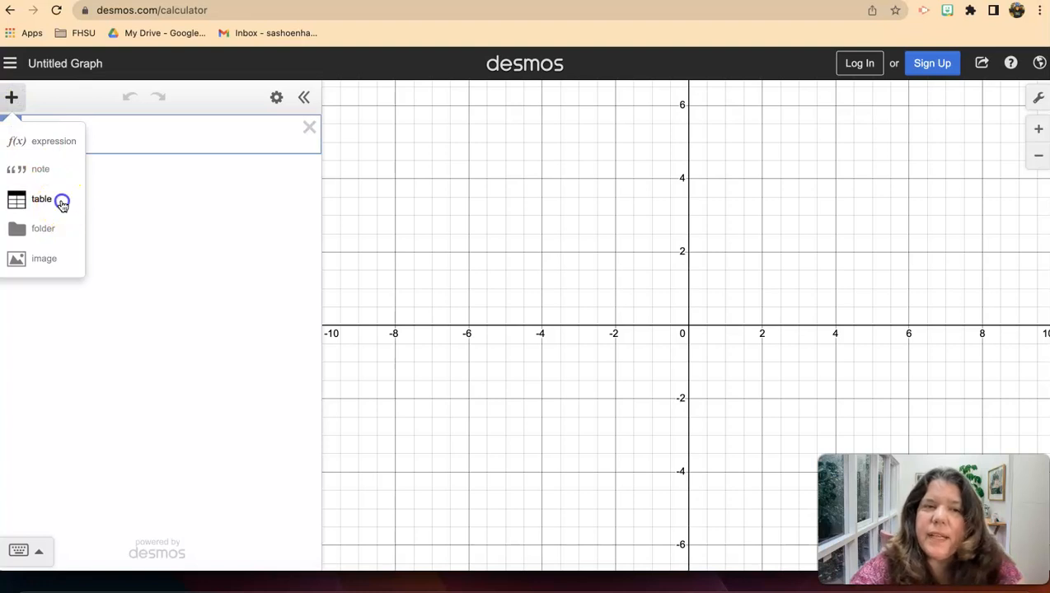
{"action": "left_click", "coordinate": [41, 199]}
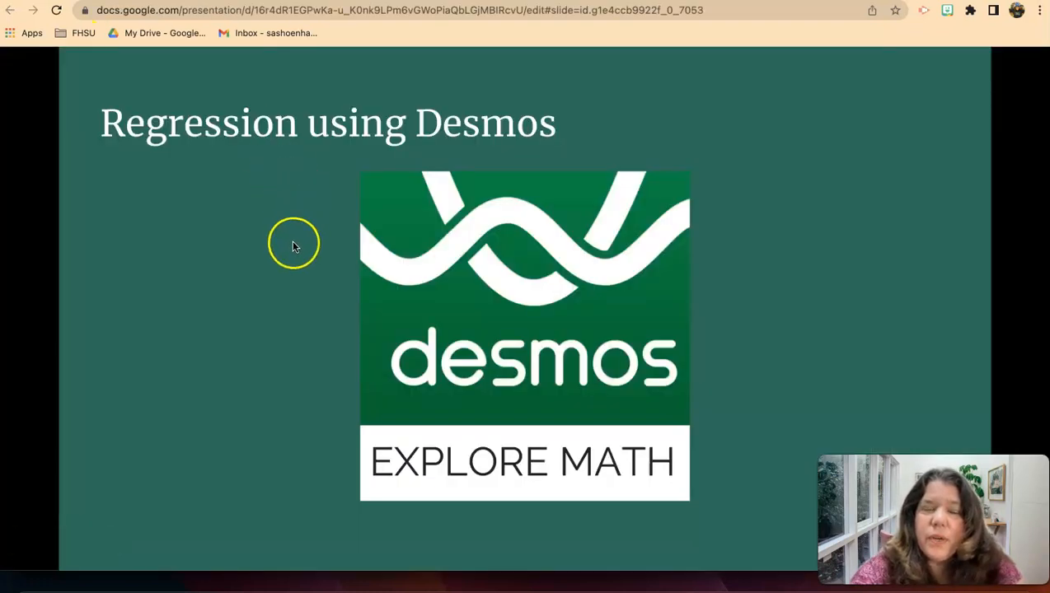
{"action": "left_click", "coordinate": [257, 266]}
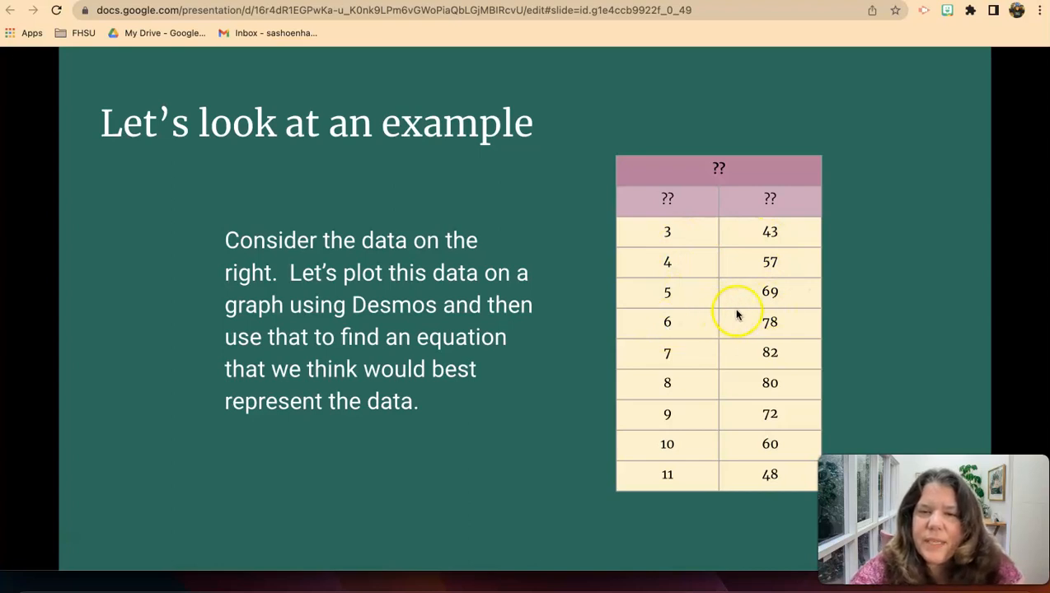
{"action": "left_click", "coordinate": [144, 1]}
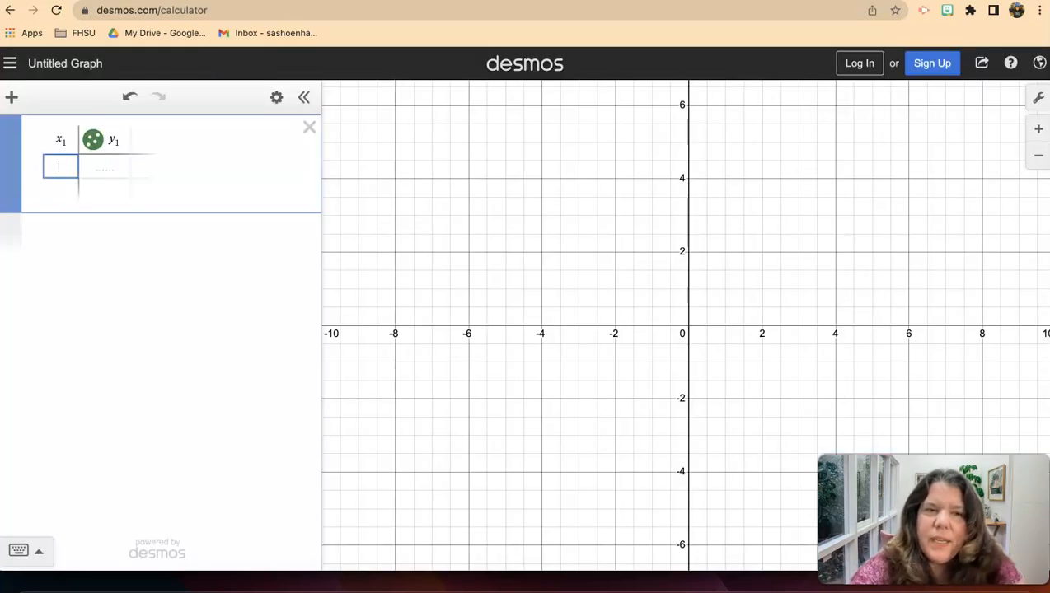
- Start entering the example data in the table, with 3 and 43 in the first row and 4 and 5 in the second
{"action": "type", "text": "3"}
{"action": "key", "text": "Tab"}
{"action": "type", "text": "43"}
{"action": "key", "text": "Return"}
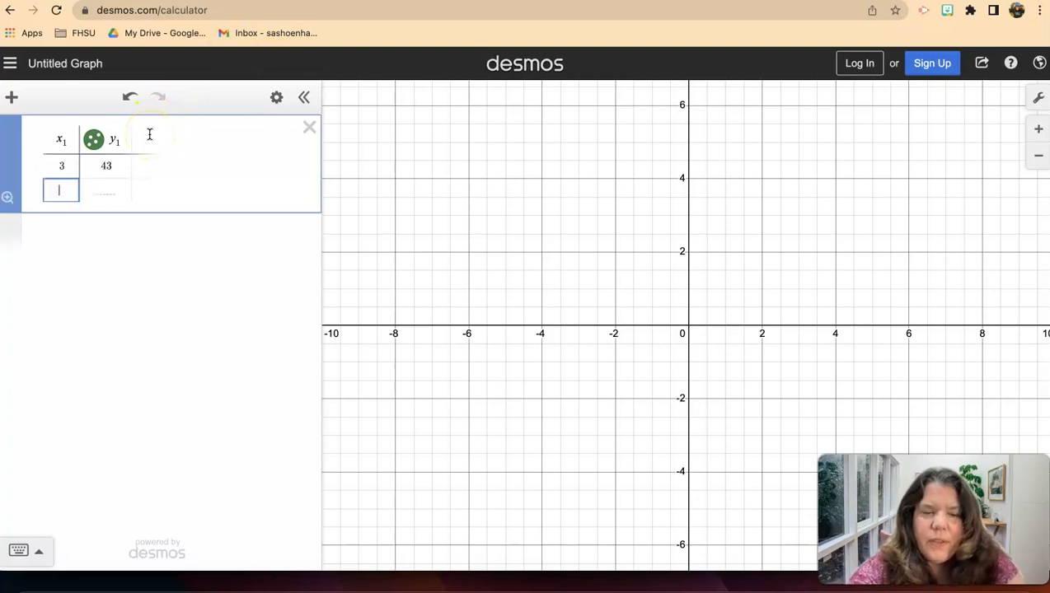
{"action": "type", "text": "4"}
{"action": "key", "text": "Tab"}
{"action": "type", "text": "5"}
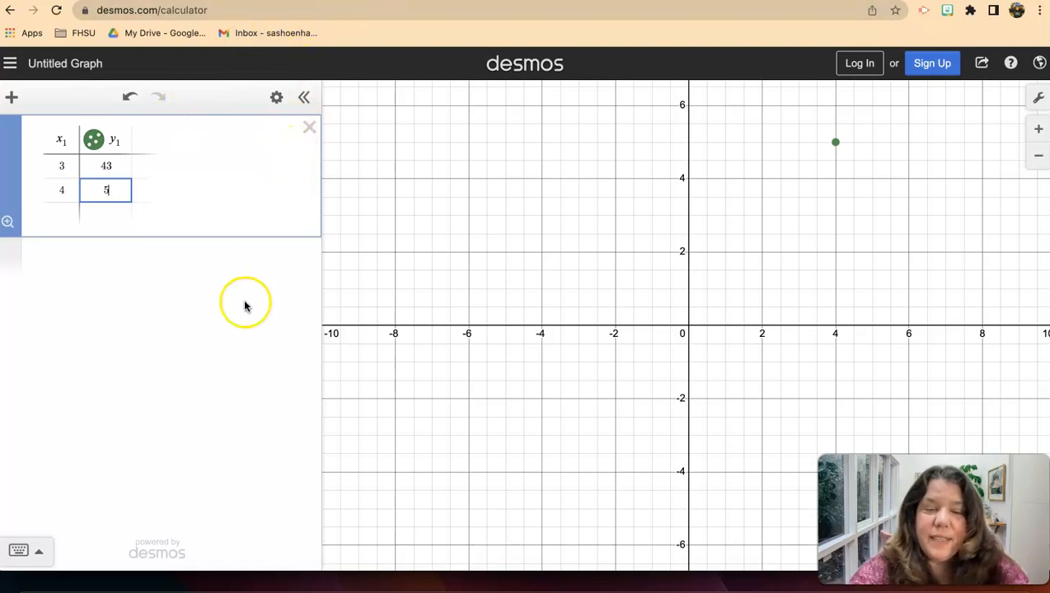
- Copy cells A1:B9 from the Excel sheet and paste them into Desmos in place of the partly filled table
{"action": "left_click", "coordinate": [200, 586]}
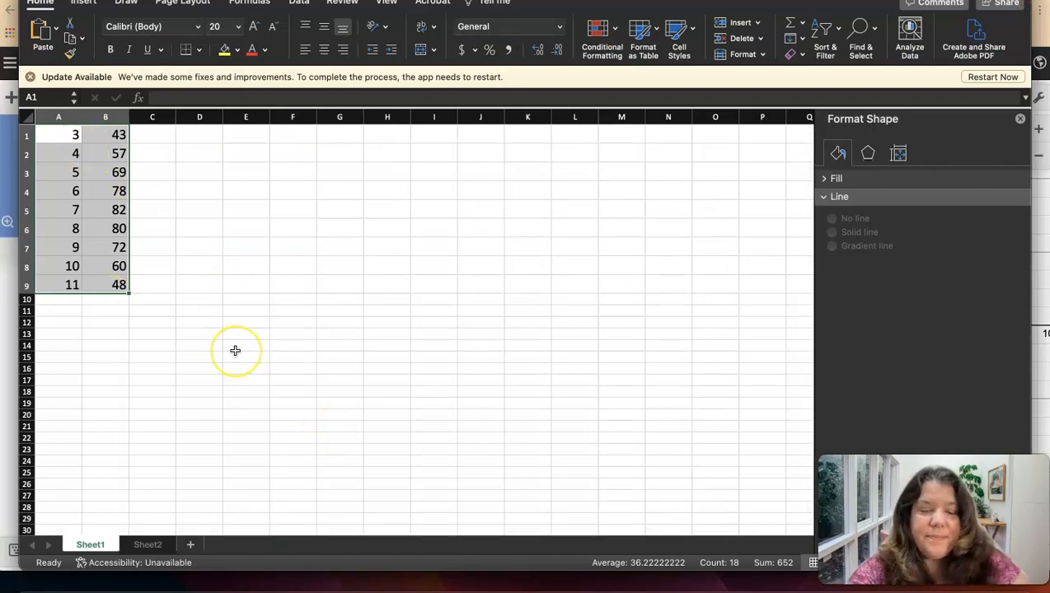
{"action": "key", "text": "super+c"}
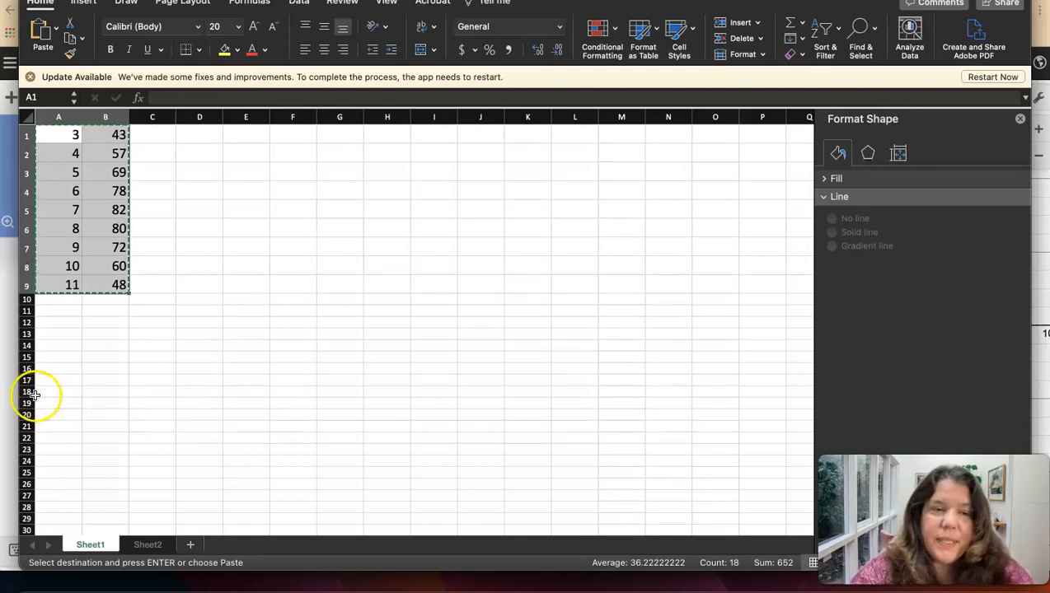
{"action": "left_click", "coordinate": [10, 375]}
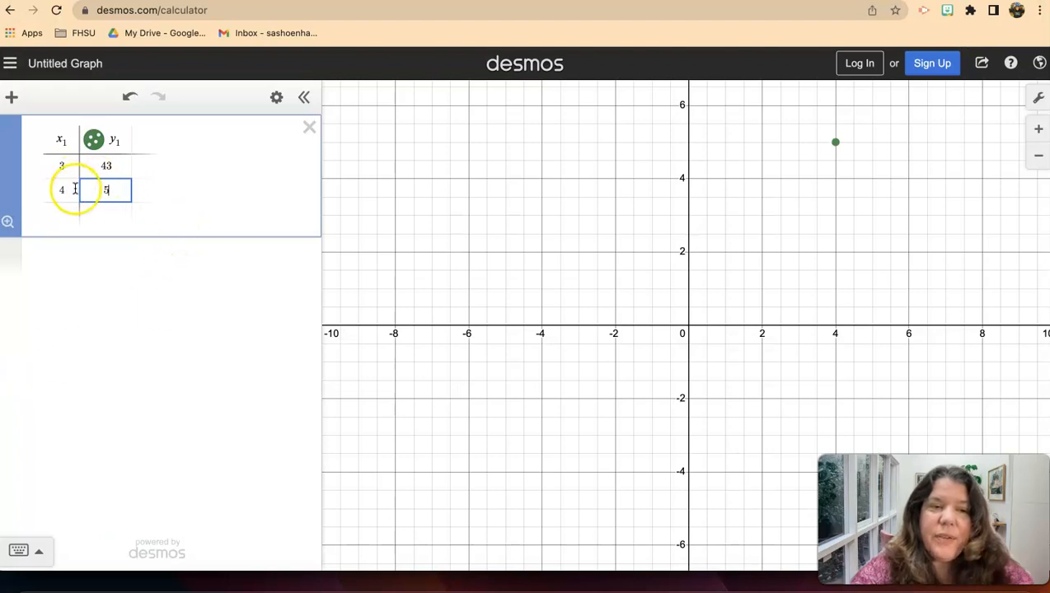
{"action": "left_click", "coordinate": [310, 129]}
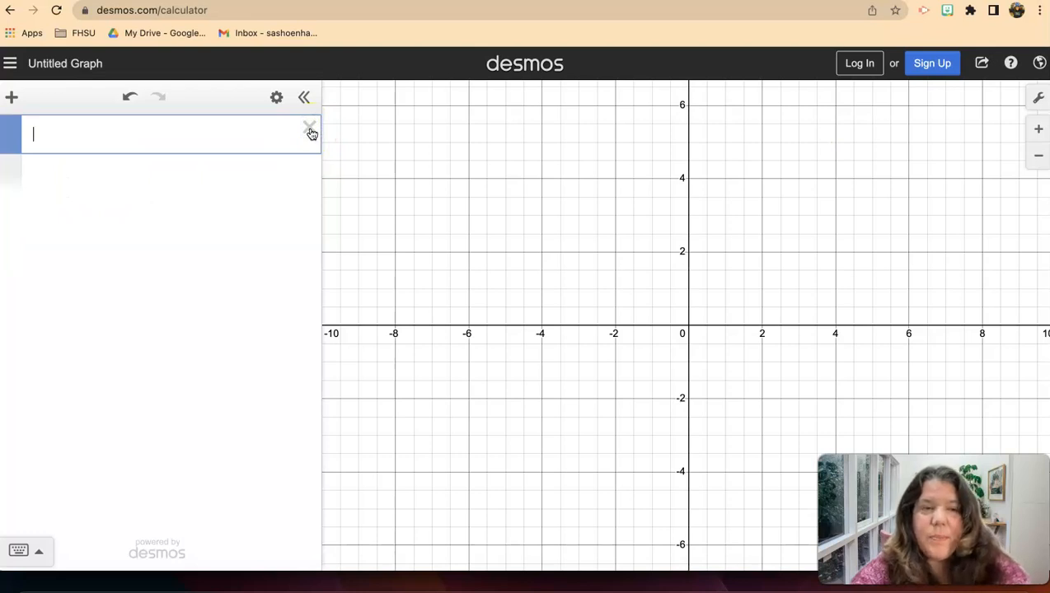
{"action": "key", "text": "super+v"}
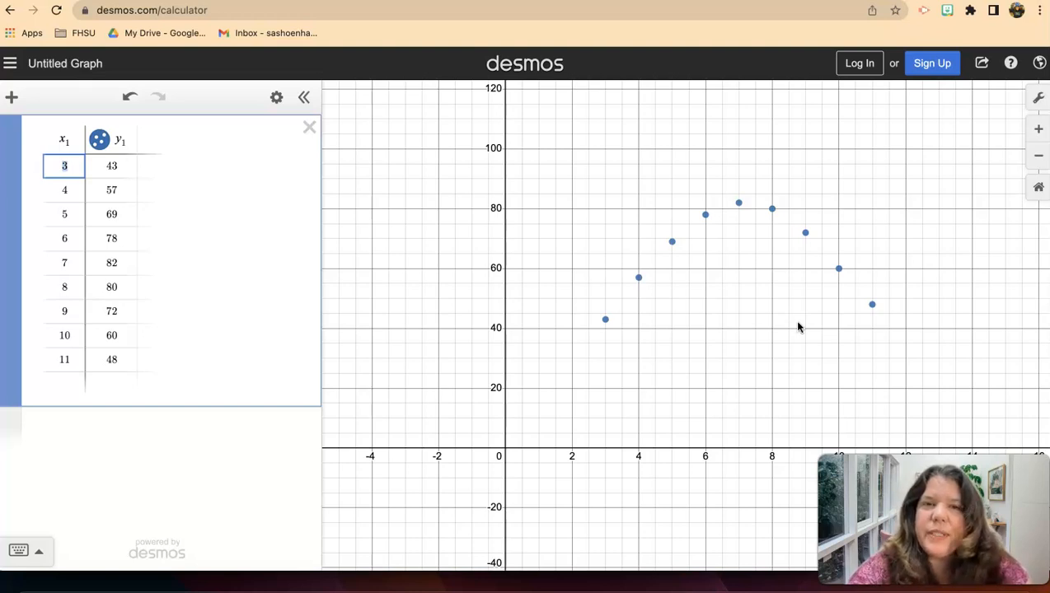
- Enter the quadratic equation y = ax^2 + bx + c as a new expression below the data table
{"action": "left_click", "coordinate": [53, 434]}
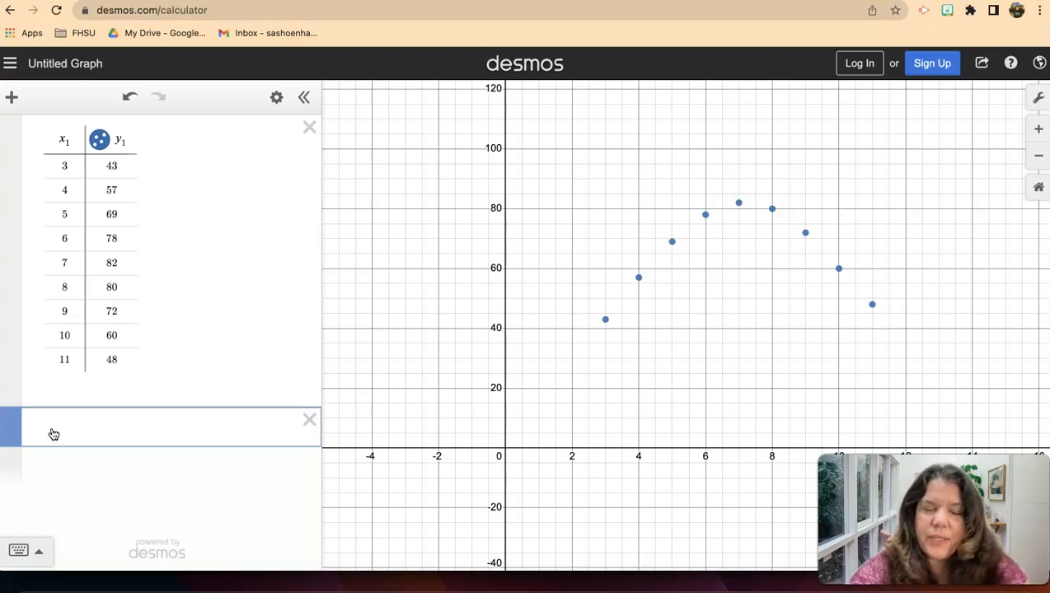
{"action": "type", "text": "y"}
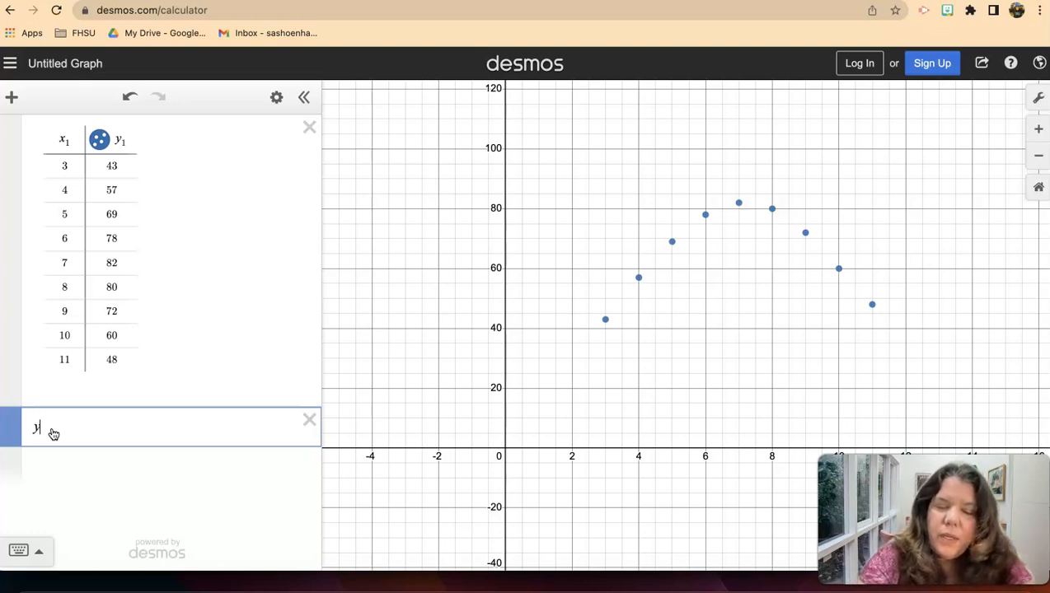
{"action": "type", "text": " = ax^2 "}
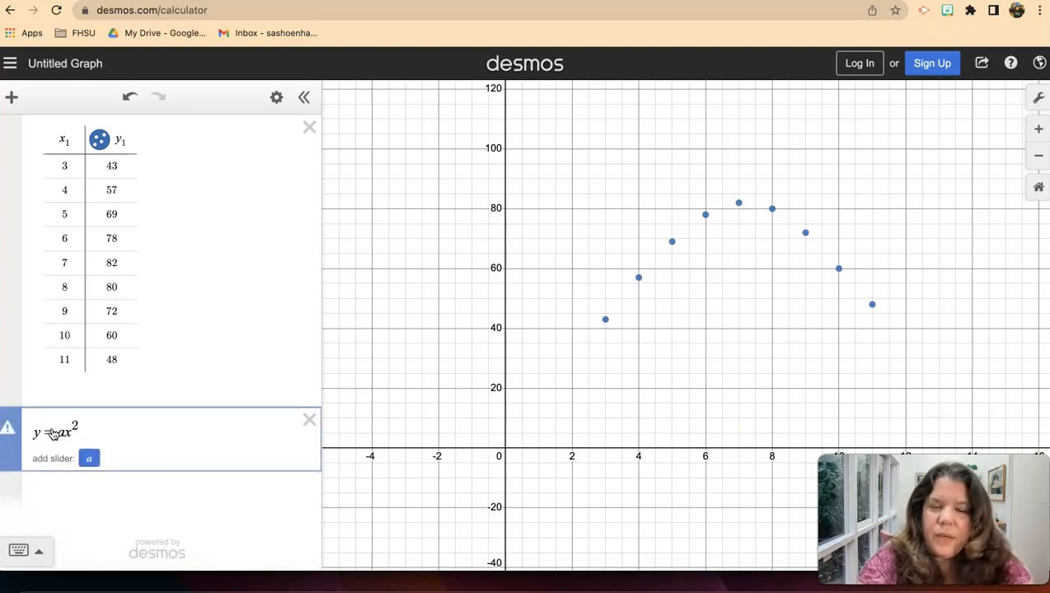
{"action": "type", "text": "+ bx + c"}
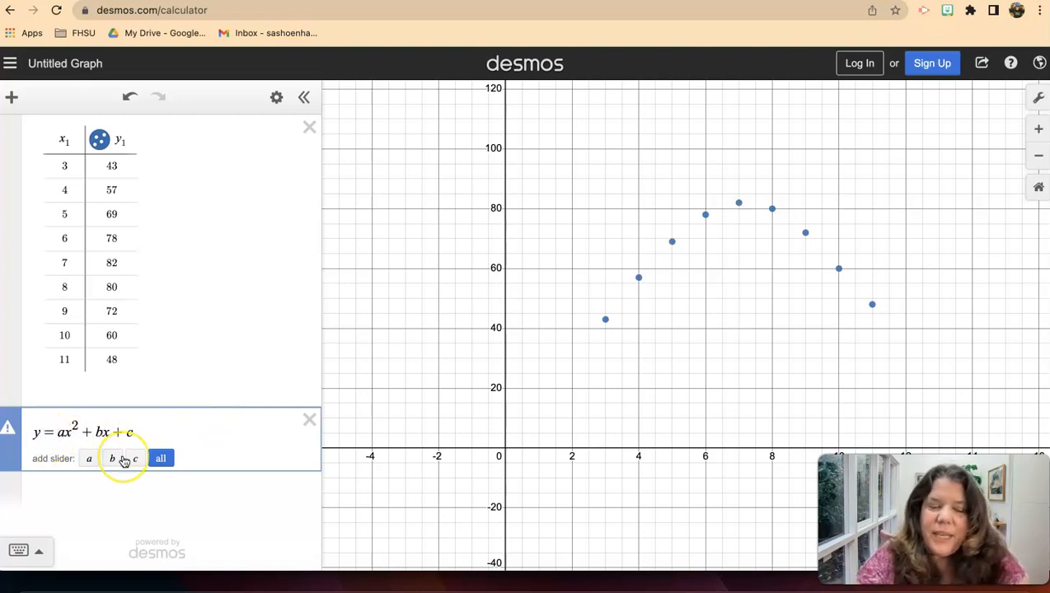
- Replace the equals sign in the quadratic expression with a tilde to make it a regression
{"action": "key", "text": "BackSpace"}
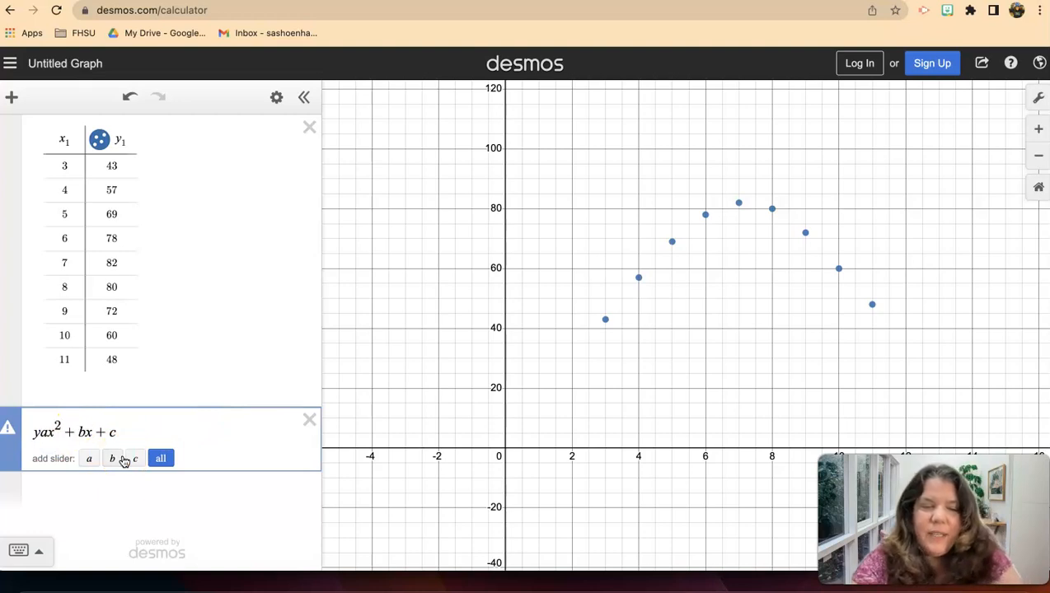
{"action": "type", "text": "~"}
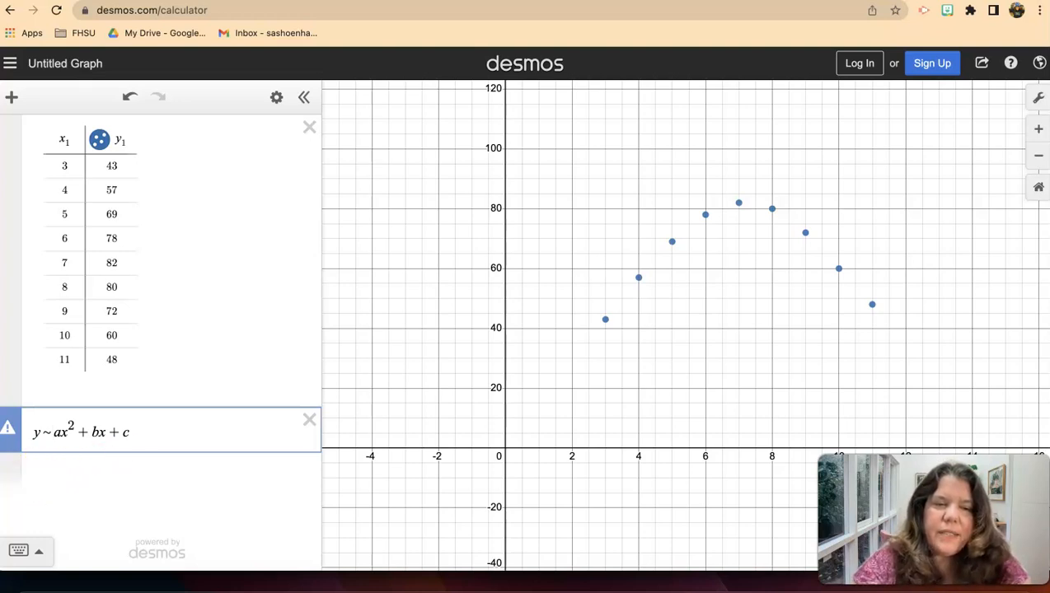
{"action": "mouse_move", "coordinate": [8, 428]}
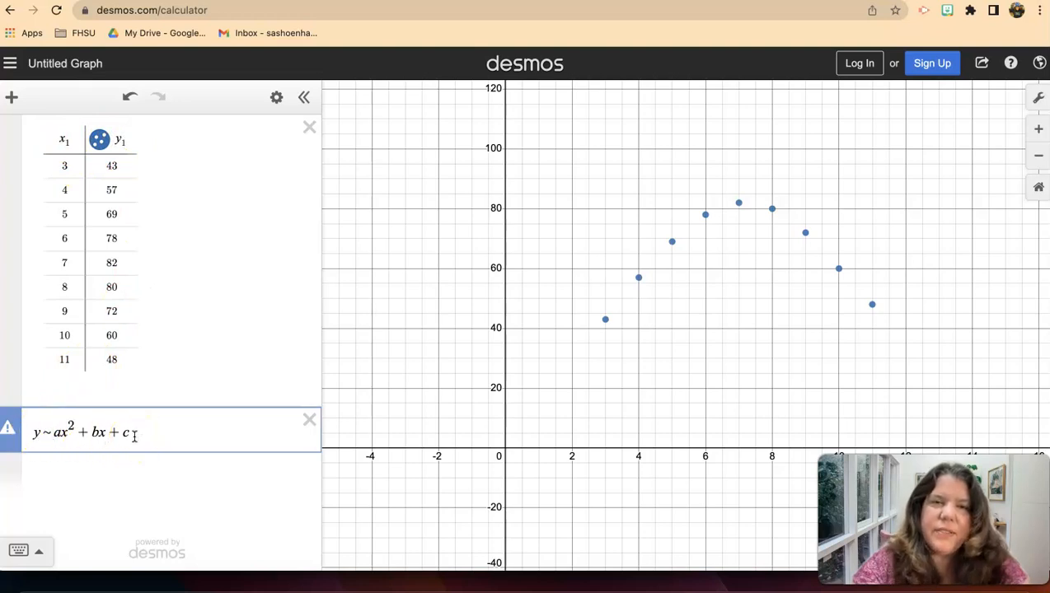
- Add the subscript 1 to y and to both x variables so the quadratic regression uses the table's columns
{"action": "left_click", "coordinate": [36, 432]}
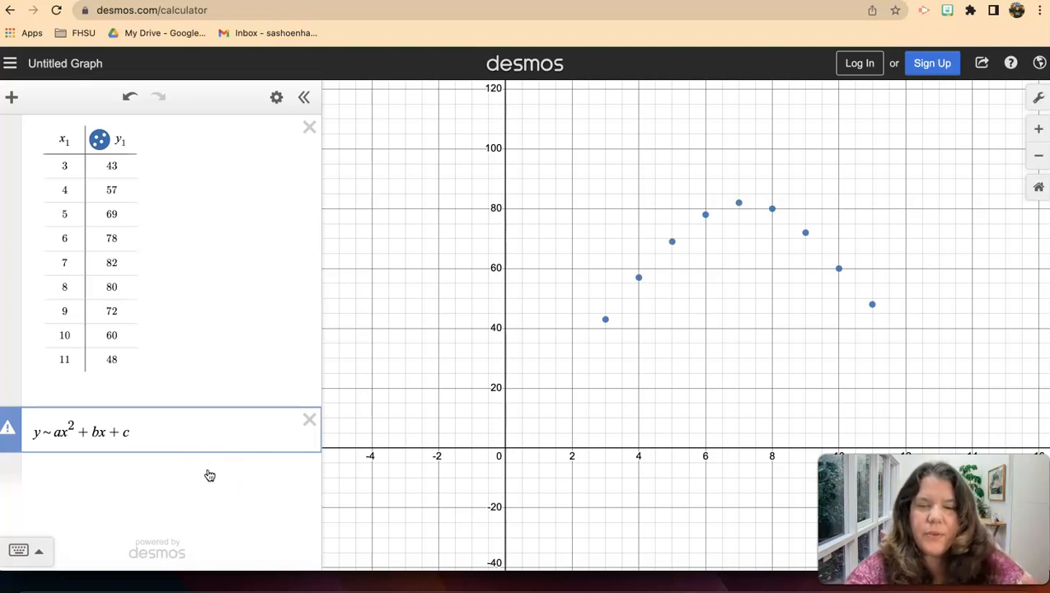
{"action": "type", "text": "1"}
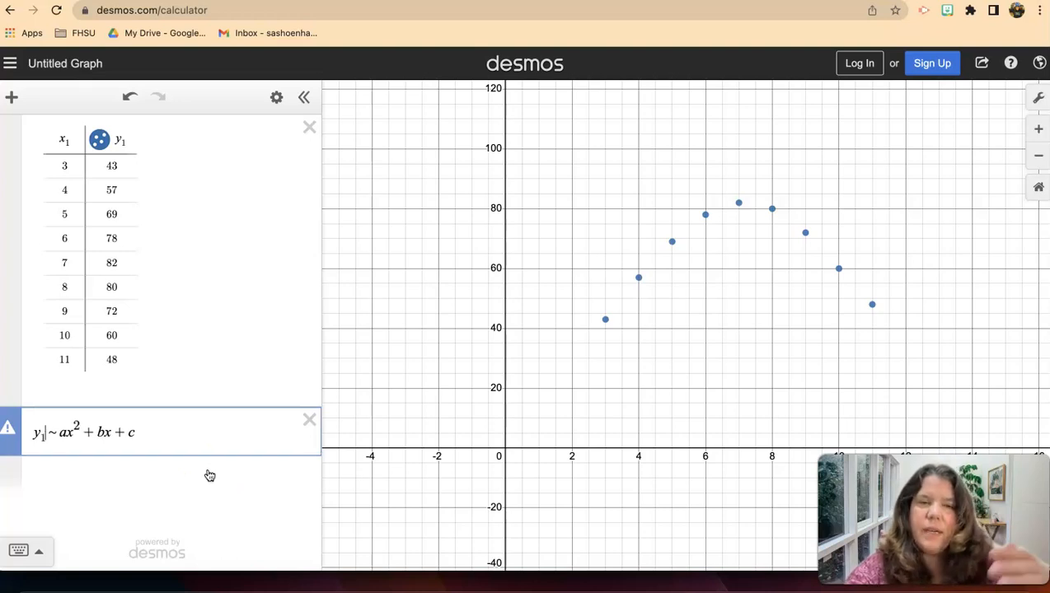
{"action": "key", "text": "Right"}
{"action": "key", "text": "Right"}
{"action": "type", "text": "1"}
{"action": "key", "text": "Right"}
{"action": "key", "text": "Right"}
{"action": "key", "text": "Right"}
{"action": "type", "text": "1"}
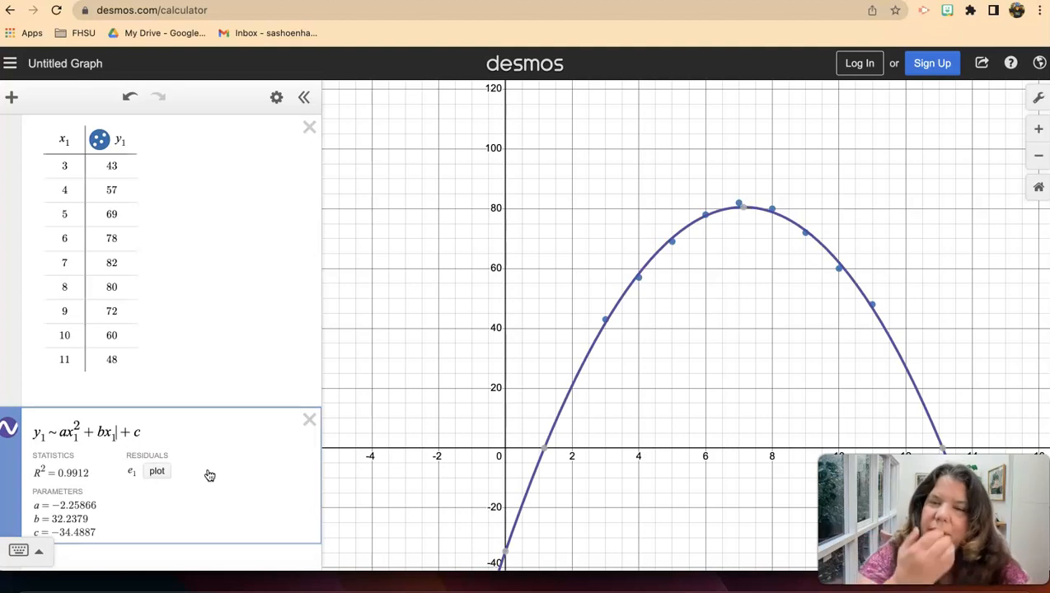
{"action": "scroll", "coordinate": [114, 510], "scroll_direction": "down", "scroll_amount": 1}
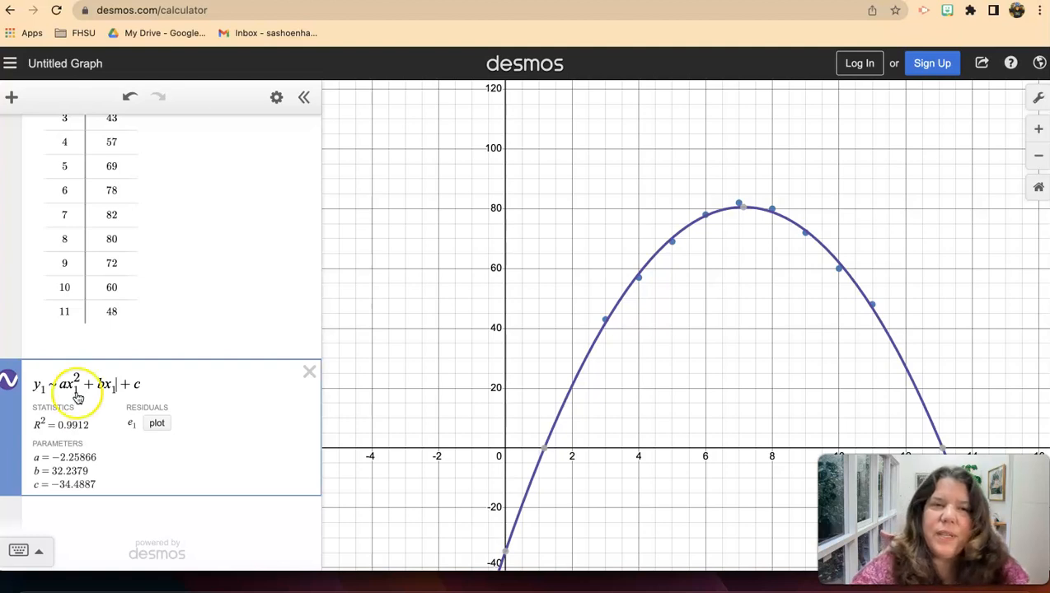
- Return to the slide presentation and go to the slide with the highest daily temperatures by month for Syracuse, NY
{"action": "left_click", "coordinate": [198, 1]}
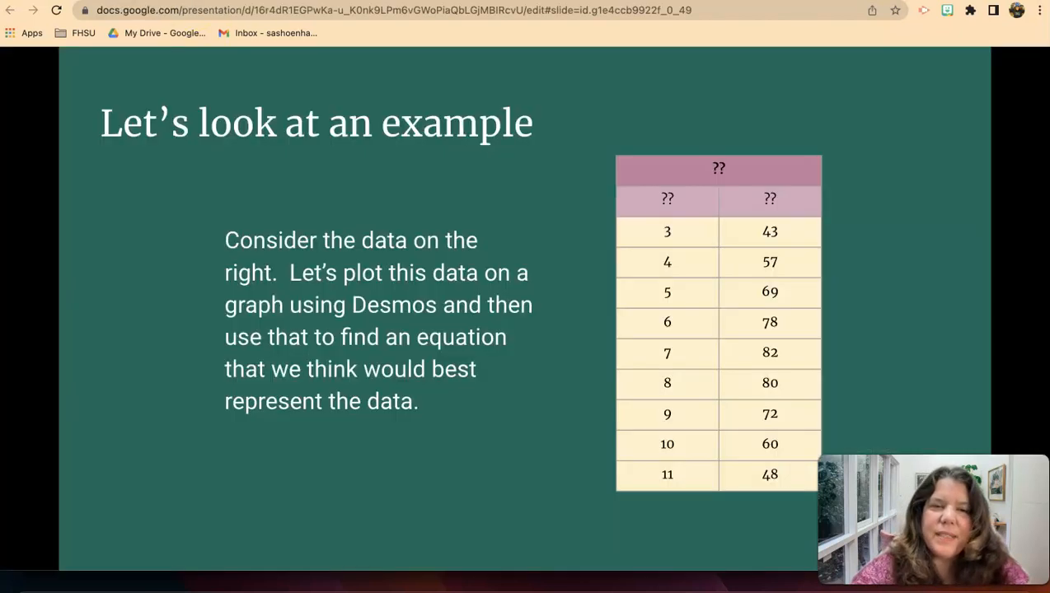
{"action": "left_click", "coordinate": [417, 404]}
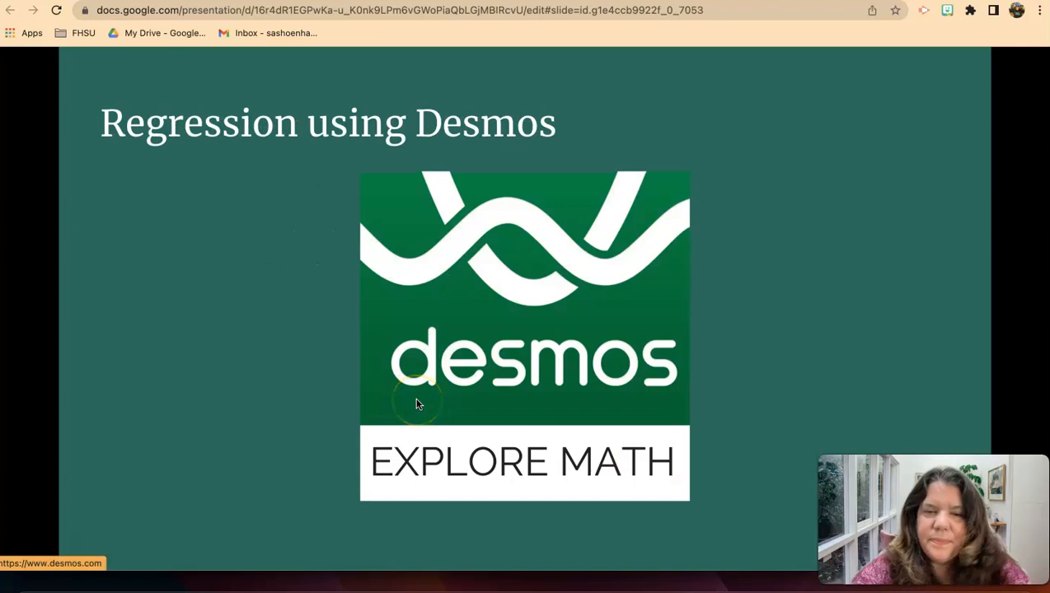
{"action": "left_click", "coordinate": [243, 437]}
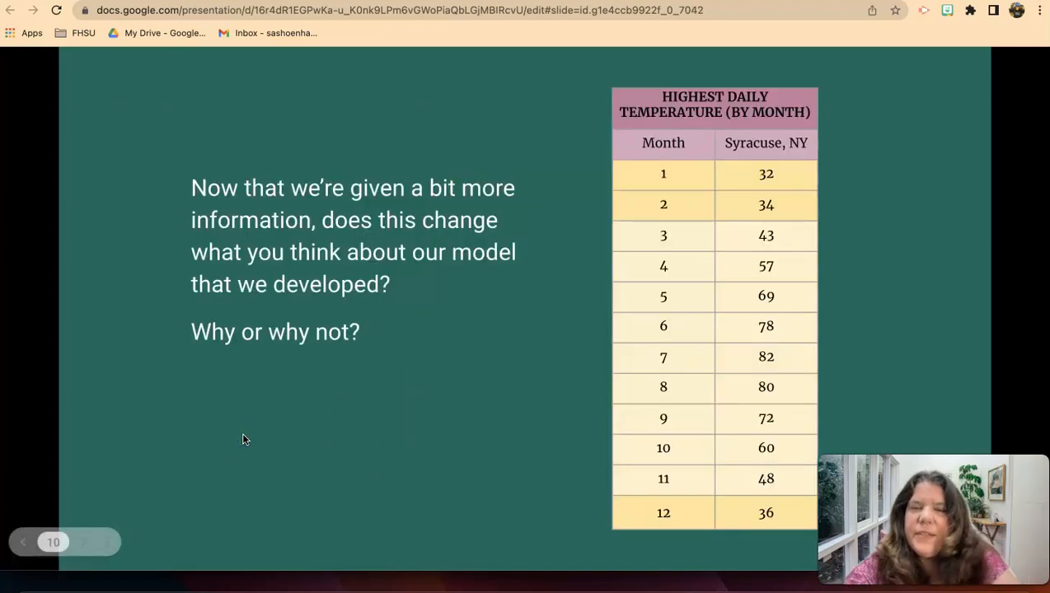
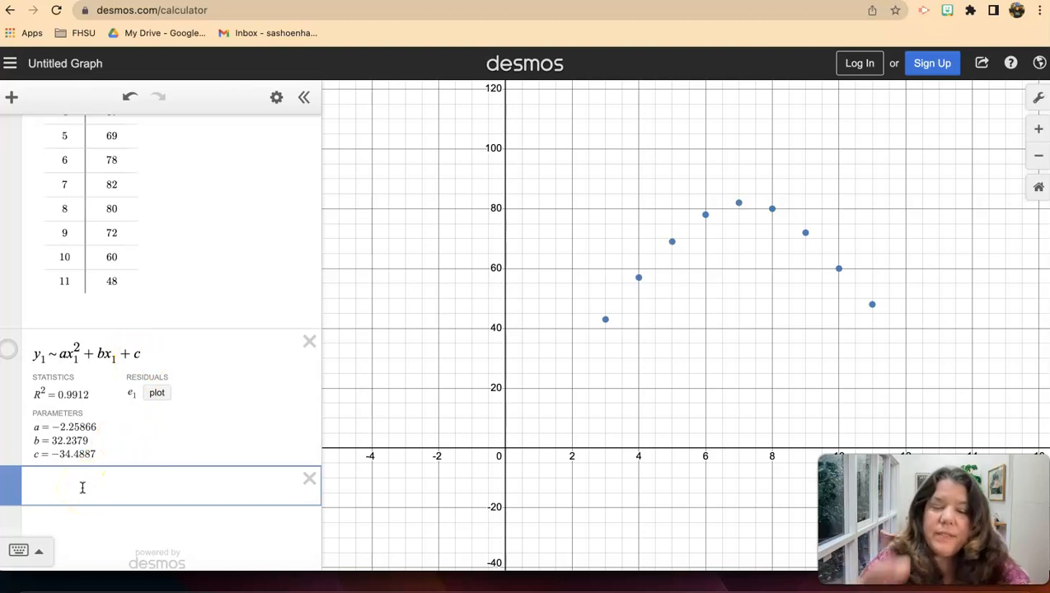
- Enter the sinusoidal regression y1 ~ d sin(fx1 - g) + h in the expression below the quadratic model
{"action": "type", "text": "y1~"}
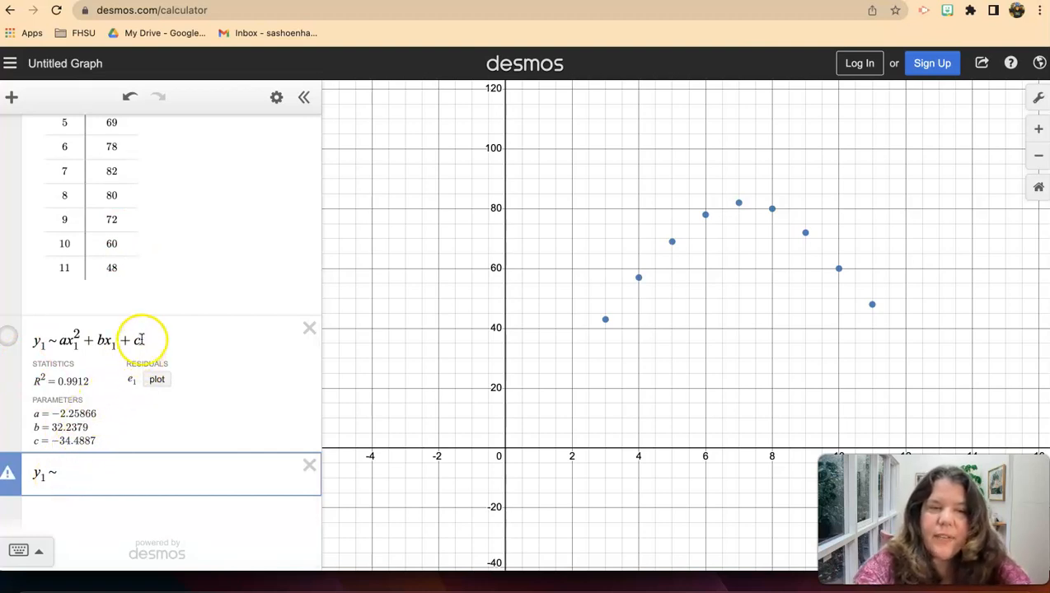
{"action": "type", "text": "dsin"}
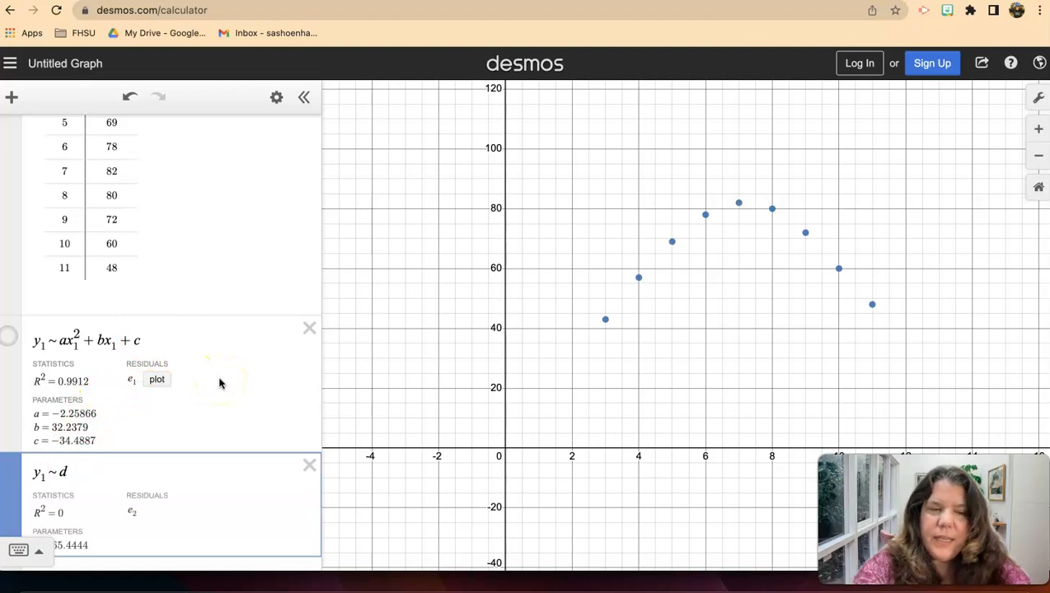
{"action": "type", "text": "("}
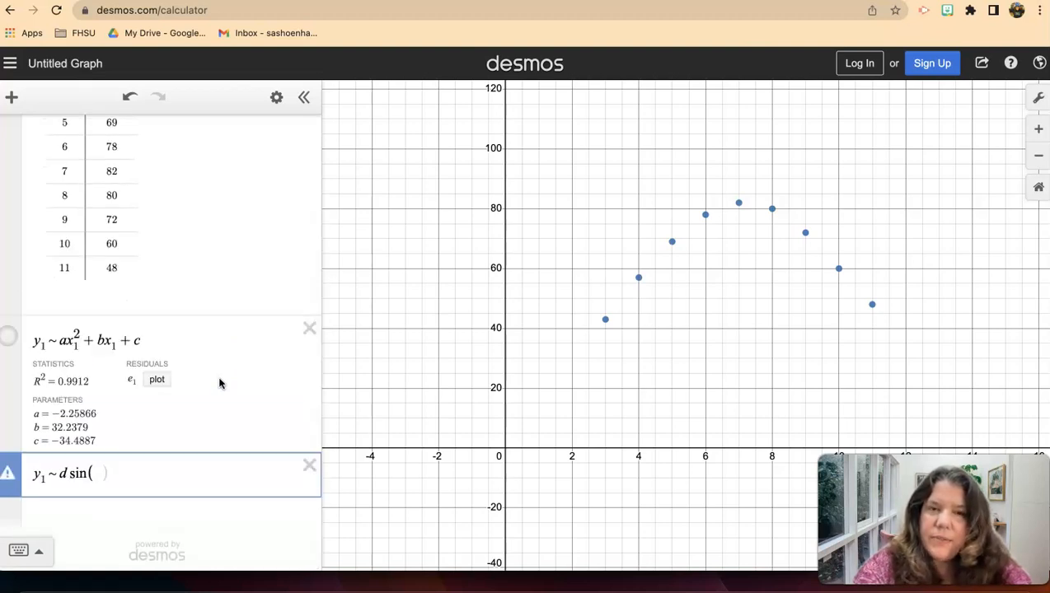
{"action": "type", "text": "fx1"}
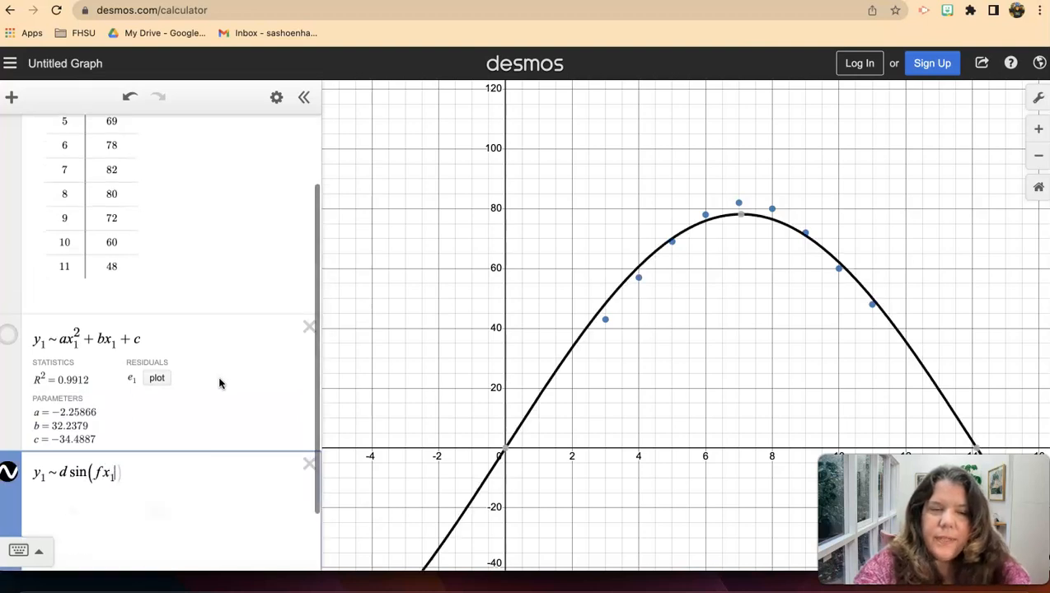
{"action": "type", "text": "-c)"}
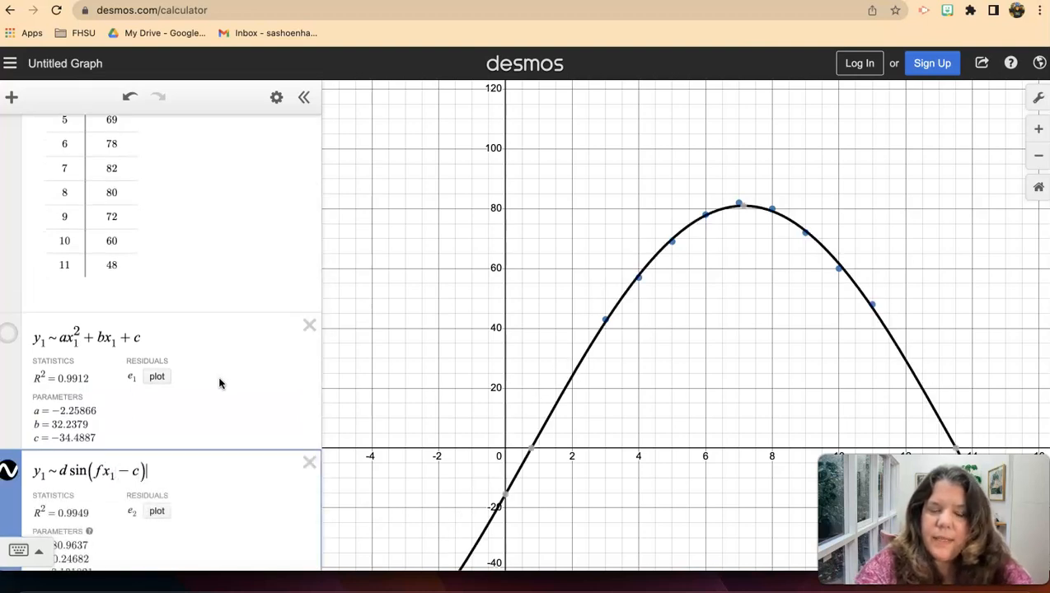
{"action": "key", "text": "BackSpace"}
{"action": "type", "text": "g)"}
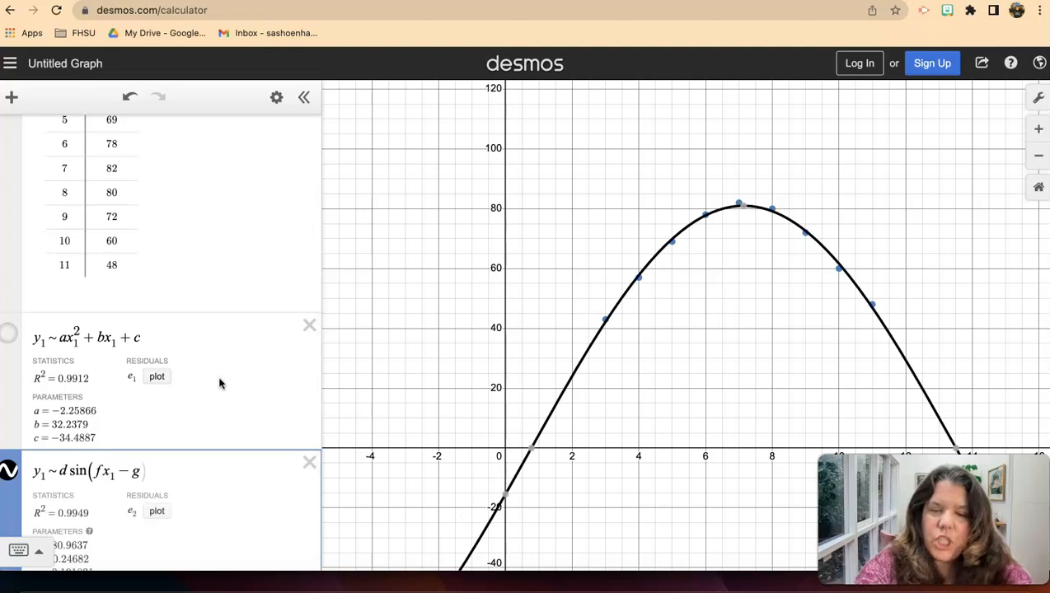
{"action": "type", "text": "+h"}
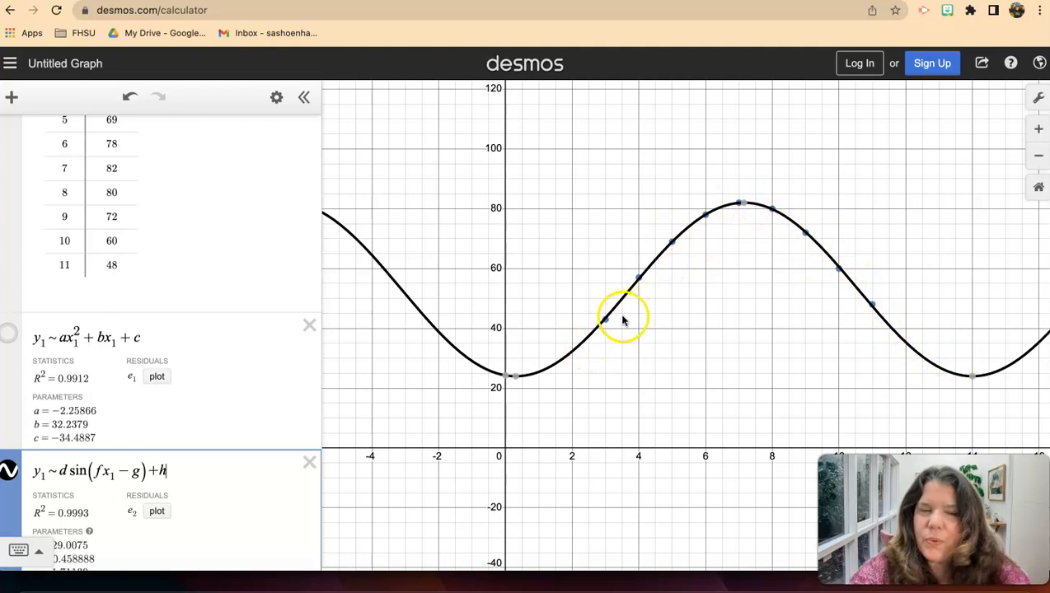
{"action": "scroll", "coordinate": [247, 367], "scroll_direction": "down", "scroll_amount": 3}
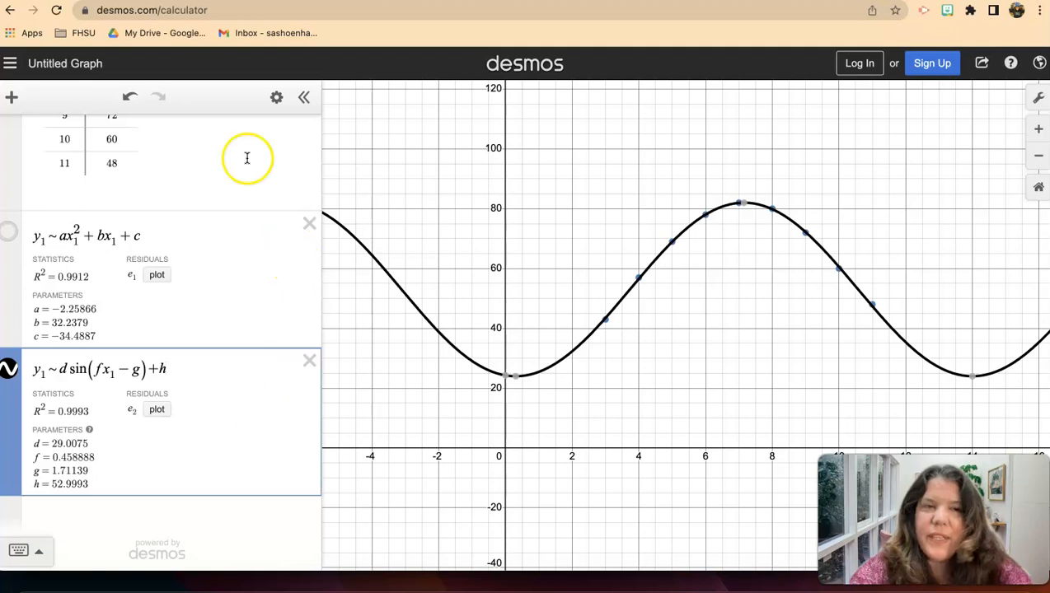
{"action": "left_click", "coordinate": [177, 2]}
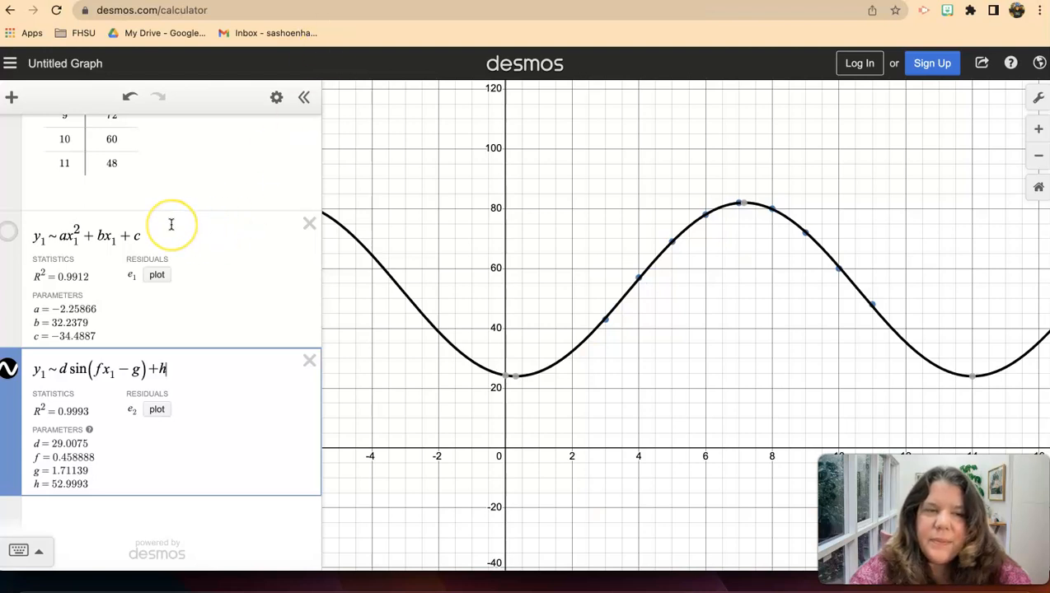
- Add the data points (1, 32), (2, 34) and (12, 36) at the end of the table
{"action": "left_click", "coordinate": [124, 164]}
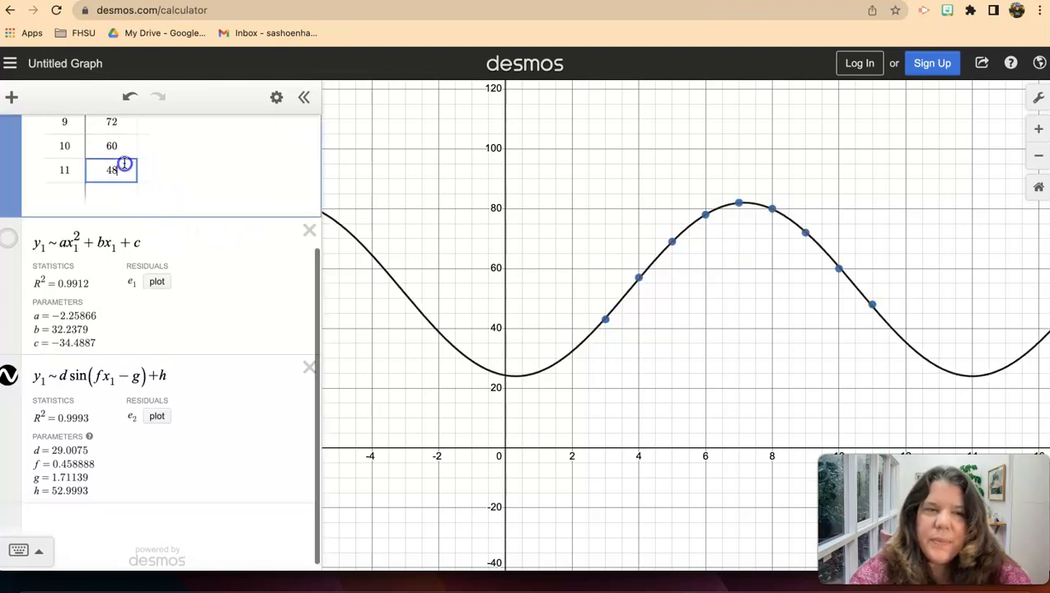
{"action": "key", "text": "Return"}
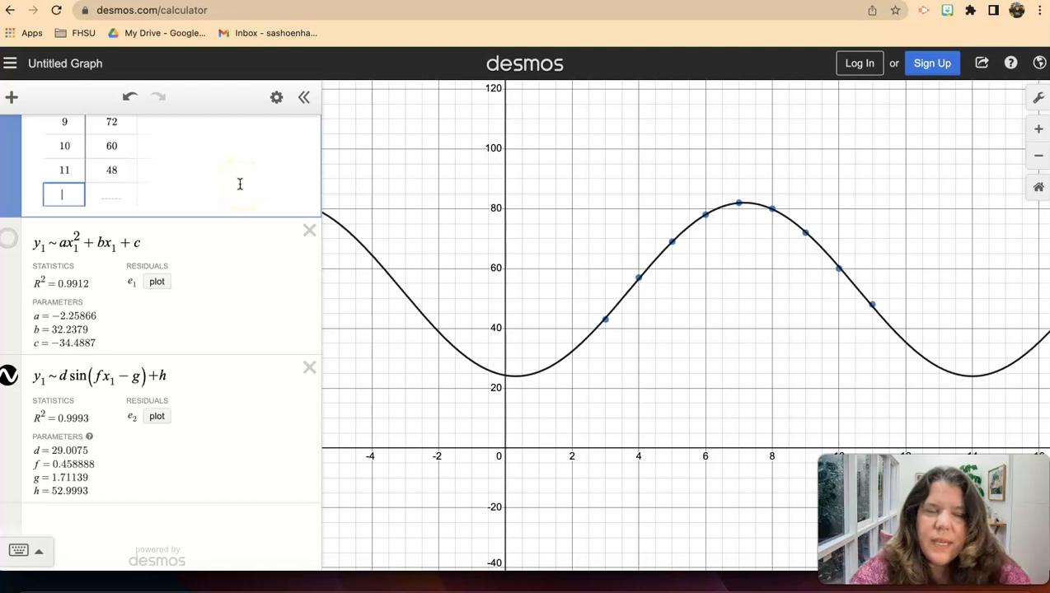
{"action": "type", "text": "1"}
{"action": "key", "text": "Tab"}
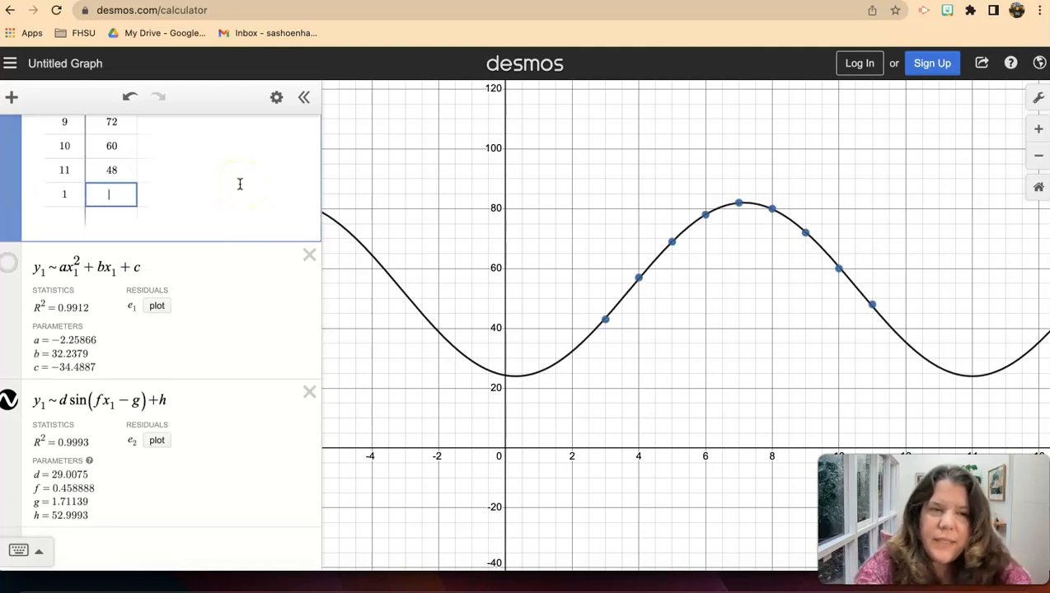
{"action": "type", "text": "32"}
{"action": "key", "text": "Return"}
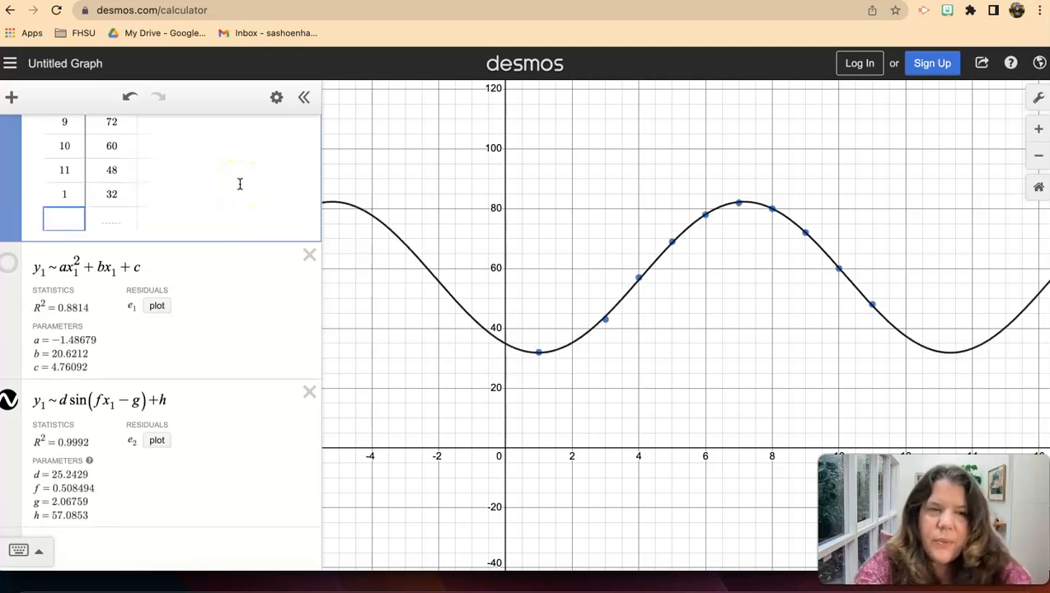
{"action": "type", "text": "2"}
{"action": "key", "text": "Tab"}
{"action": "type", "text": "34"}
{"action": "key", "text": "Return"}
{"action": "type", "text": "12"}
{"action": "key", "text": "Tab"}
{"action": "type", "text": "36"}
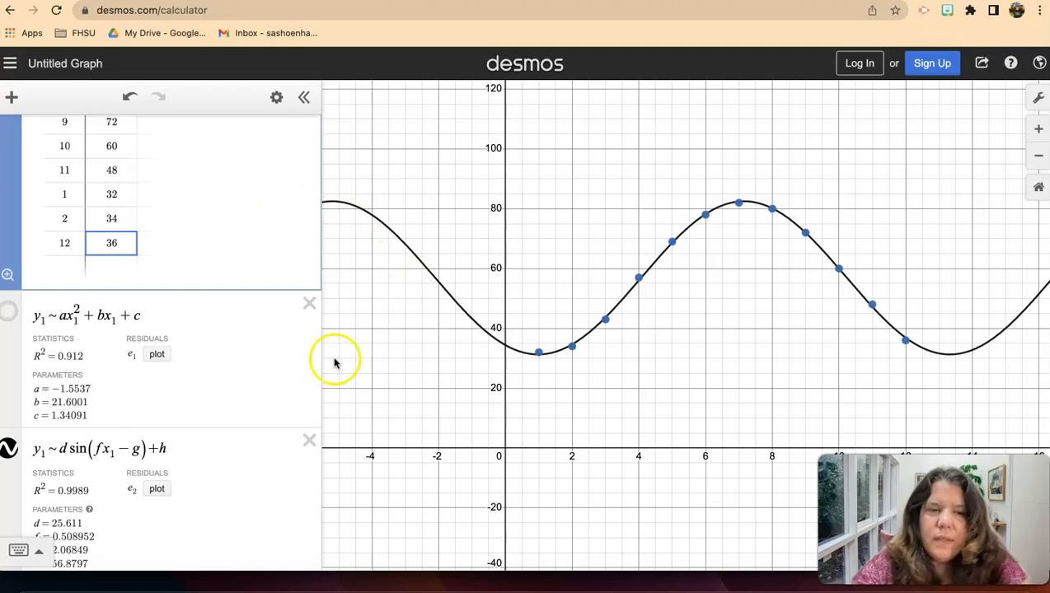
- Compare the statistics of both regressions and briefly show the quadratic curve against the data points and the sinusoidal curve
{"action": "scroll", "coordinate": [251, 405], "scroll_direction": "down", "scroll_amount": 2}
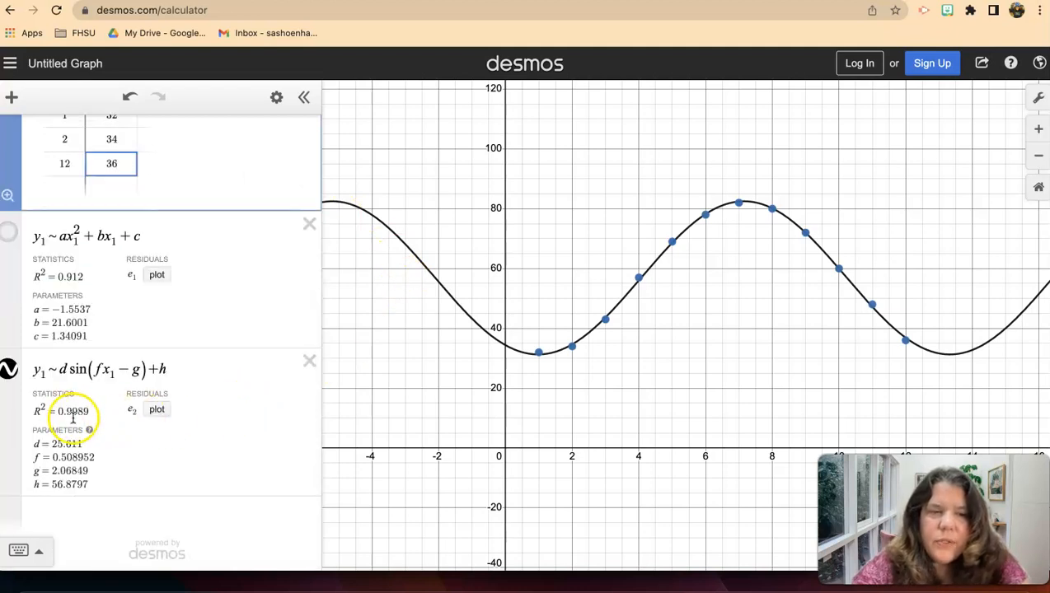
{"action": "mouse_move", "coordinate": [87, 428]}
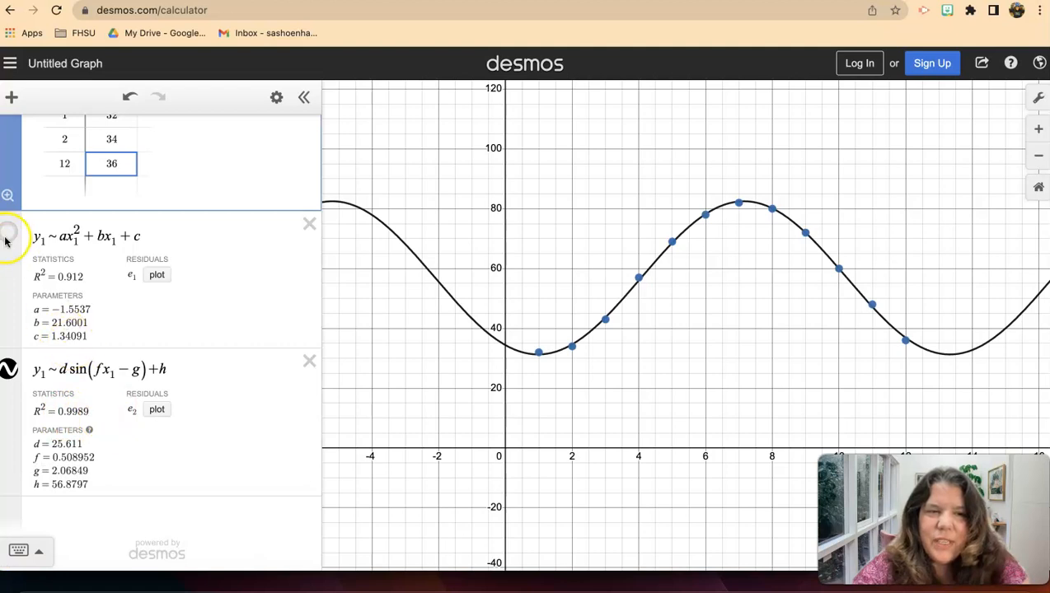
{"action": "scroll", "coordinate": [5, 240], "scroll_direction": "up", "scroll_amount": 5}
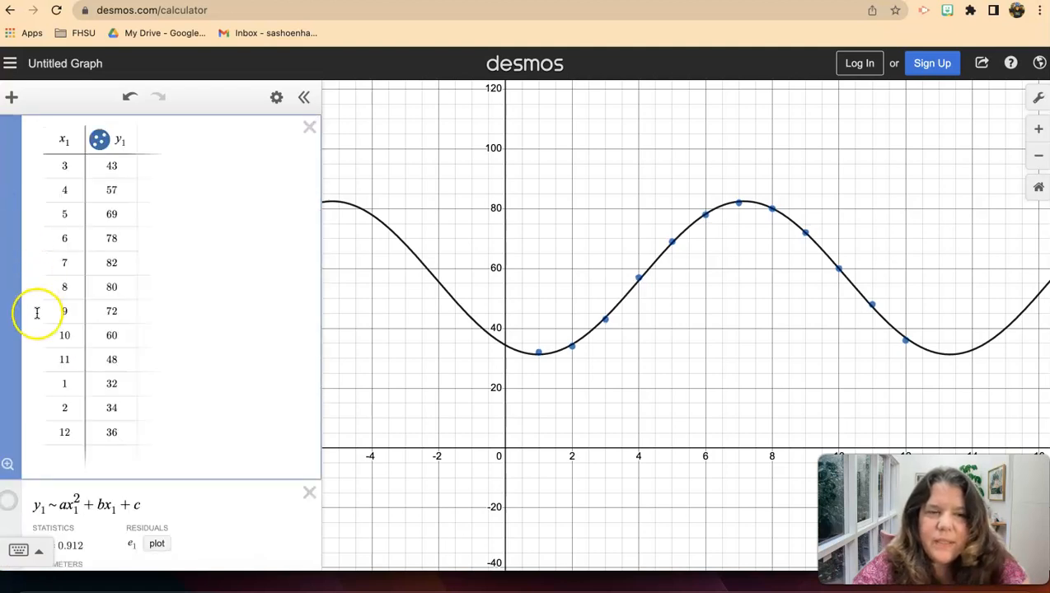
{"action": "scroll", "coordinate": [89, 328], "scroll_direction": "down", "scroll_amount": 5}
{"action": "left_click", "coordinate": [8, 237]}
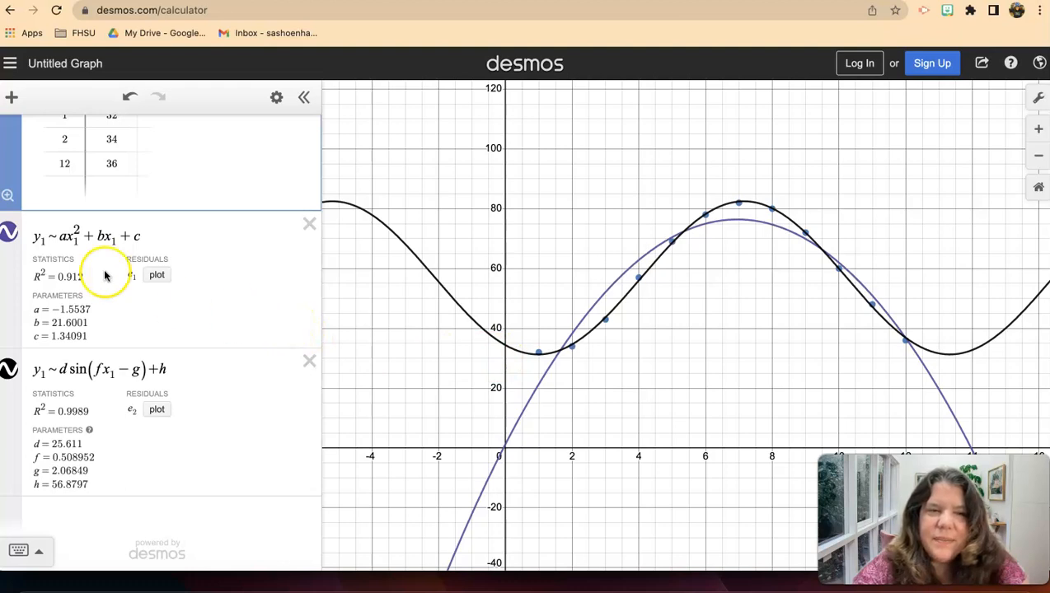
{"action": "left_click", "coordinate": [9, 233]}
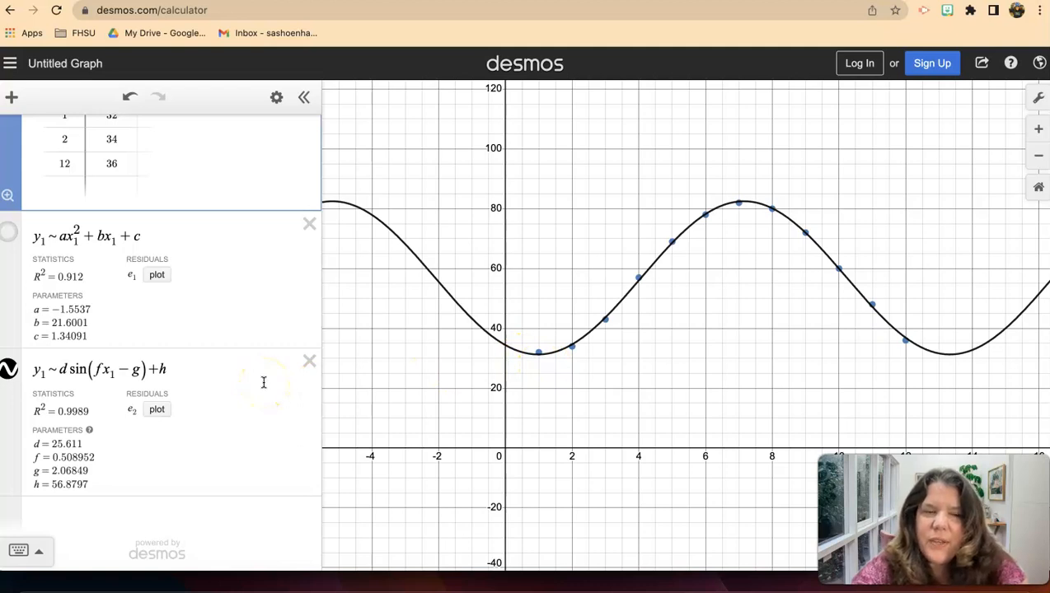
- Copy the sinusoidal regression into a new expression directly below it
{"action": "left_click_drag", "start_coordinate": [185, 369], "coordinate": [30, 372]}
{"action": "key", "text": "ctrl+c"}
{"action": "left_click", "coordinate": [60, 509]}
{"action": "key", "text": "ctrl+v"}
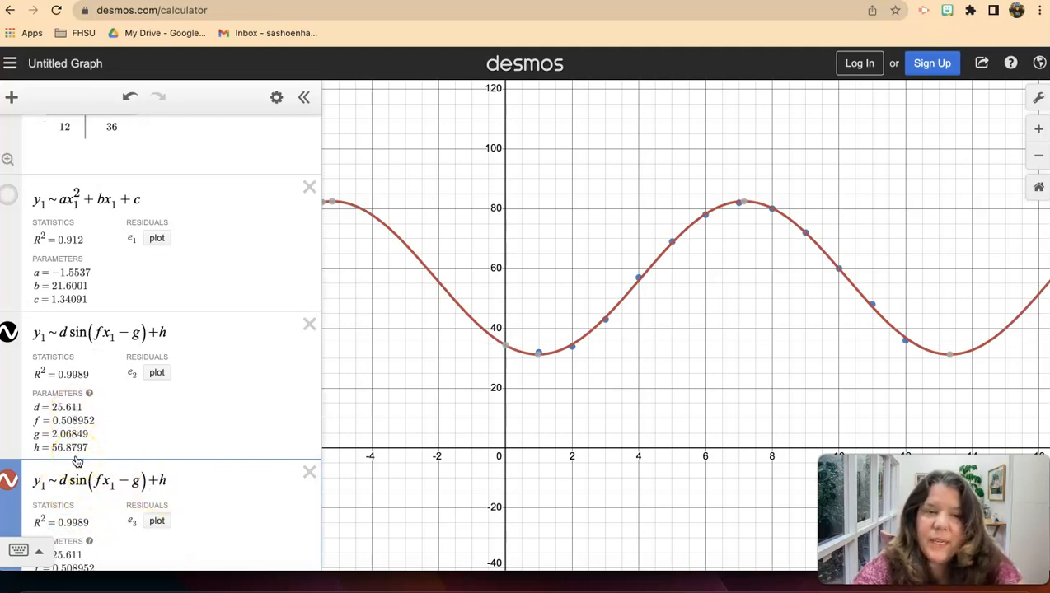
- Rewrite the copied regression as the function j(x) = d sin(fx - g) + h and compare its curve with the regression curve
{"action": "left_click", "coordinate": [45, 483]}
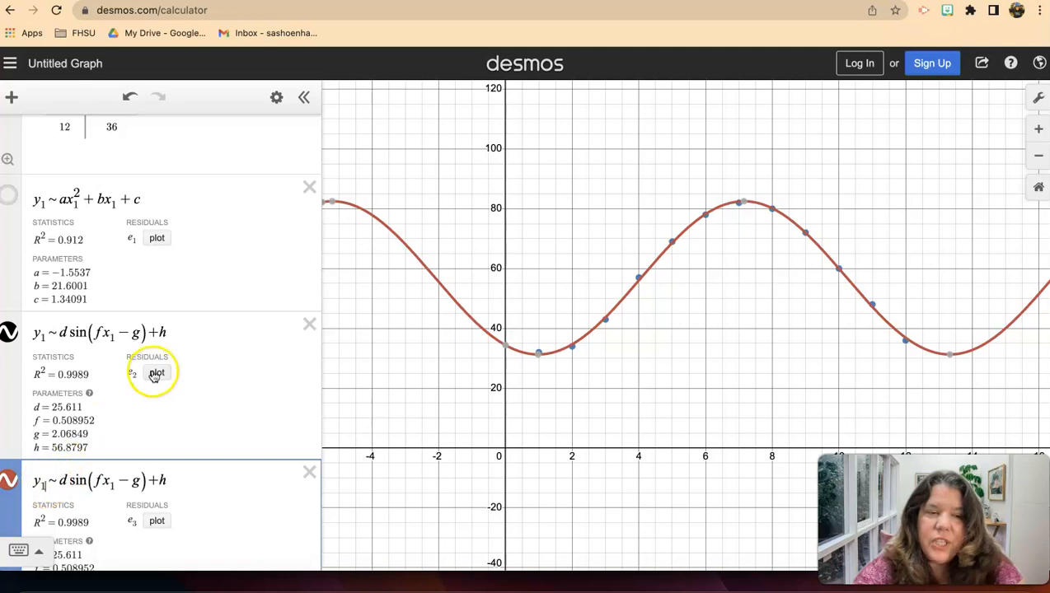
{"action": "key", "text": "BackSpace"}
{"action": "key", "text": "BackSpace"}
{"action": "key", "text": "BackSpace"}
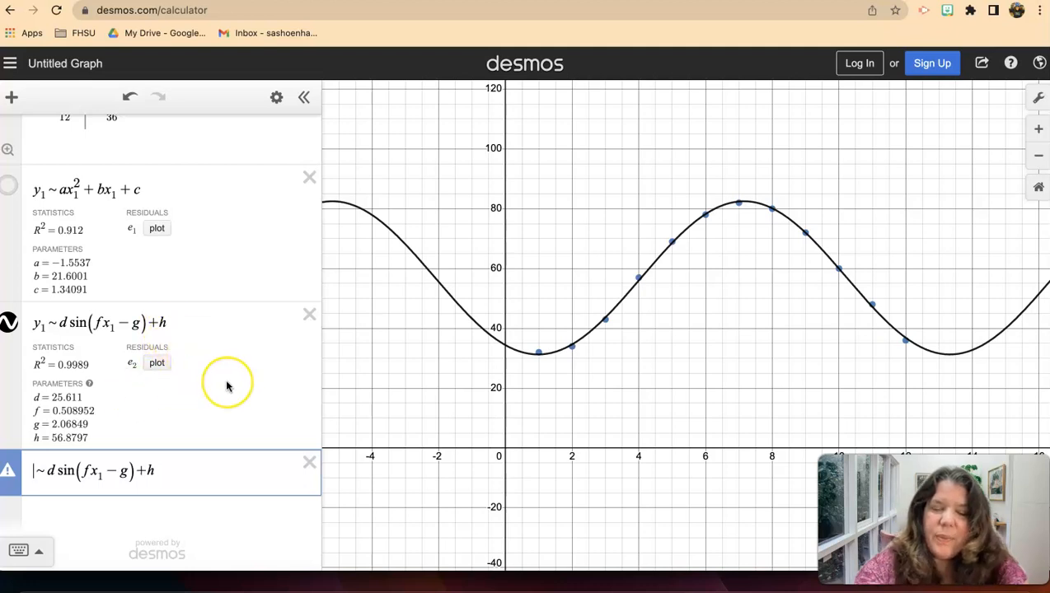
{"action": "type", "text": "j(x)"}
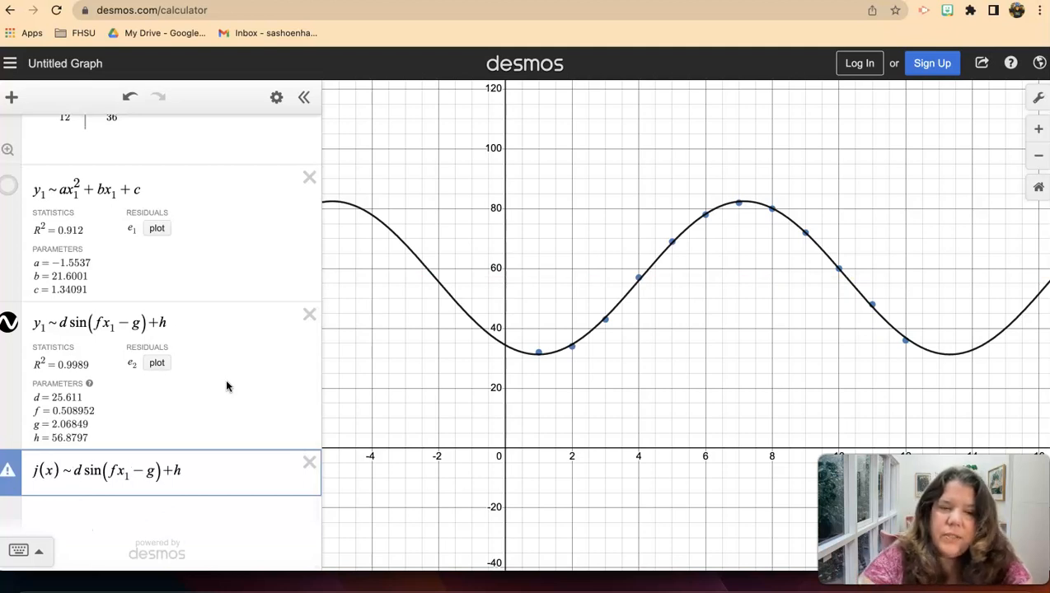
{"action": "key", "text": "BackSpace"}
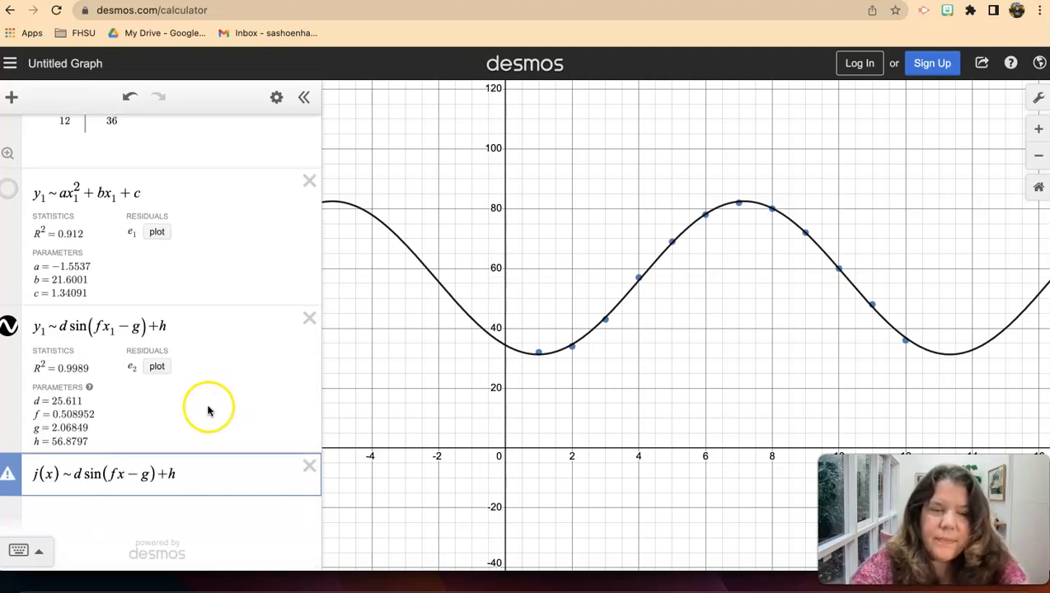
{"action": "left_click", "coordinate": [74, 476]}
{"action": "key", "text": "BackSpace"}
{"action": "type", "text": "="}
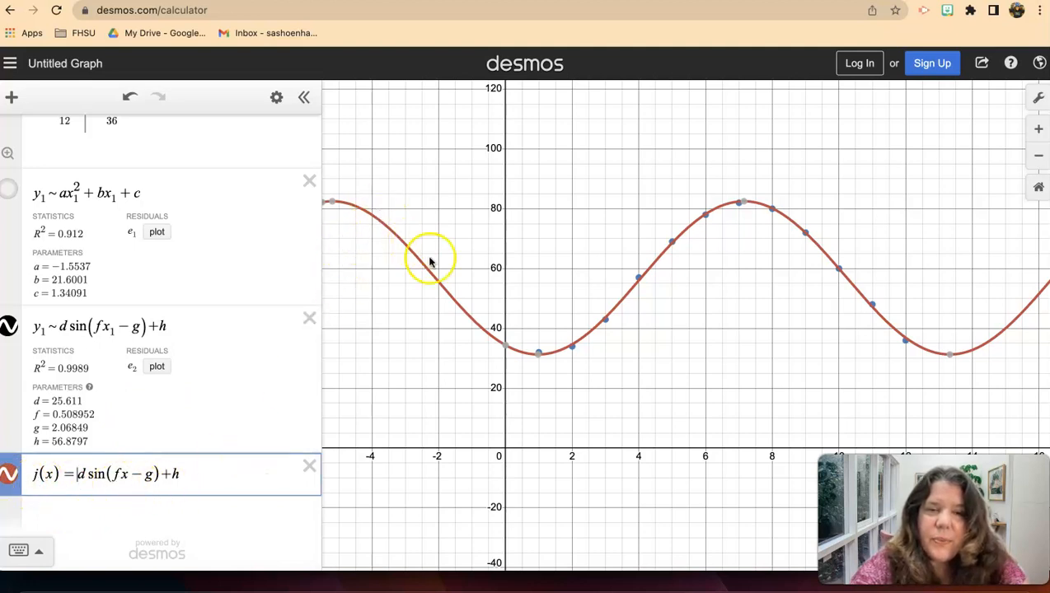
{"action": "left_click", "coordinate": [8, 476]}
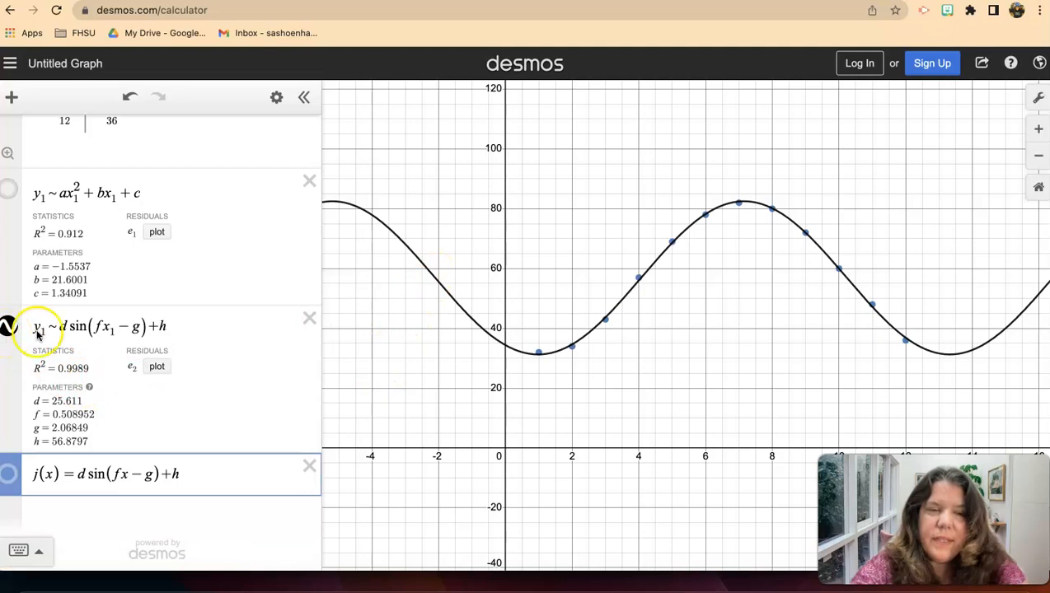
{"action": "left_click", "coordinate": [10, 477]}
- Evaluate the function at j(13), j(1) and j(10) in separate expressions below its definition
{"action": "left_click", "coordinate": [70, 503]}
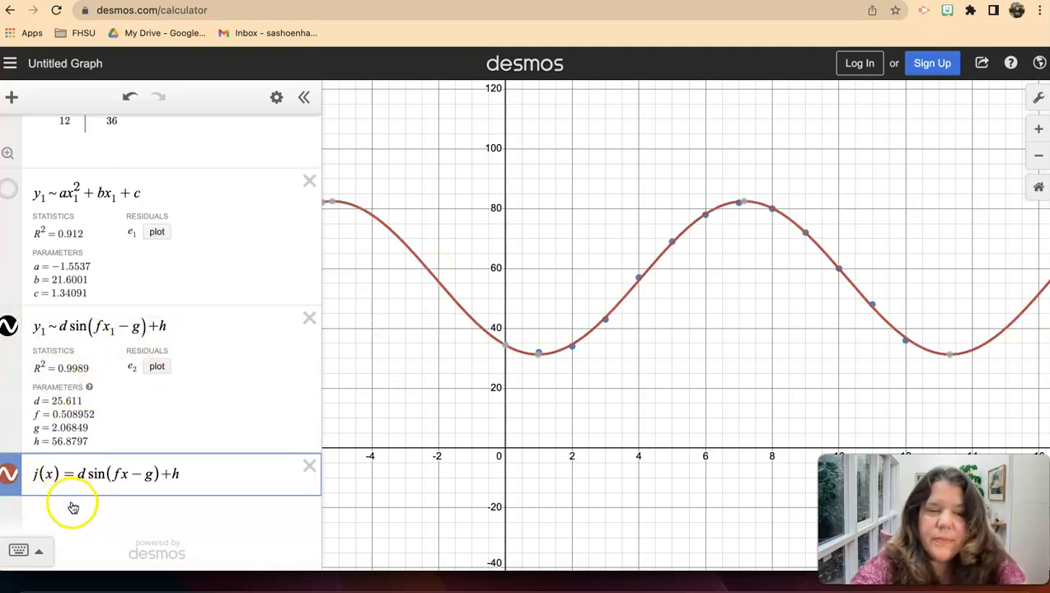
{"action": "left_click", "coordinate": [243, 478]}
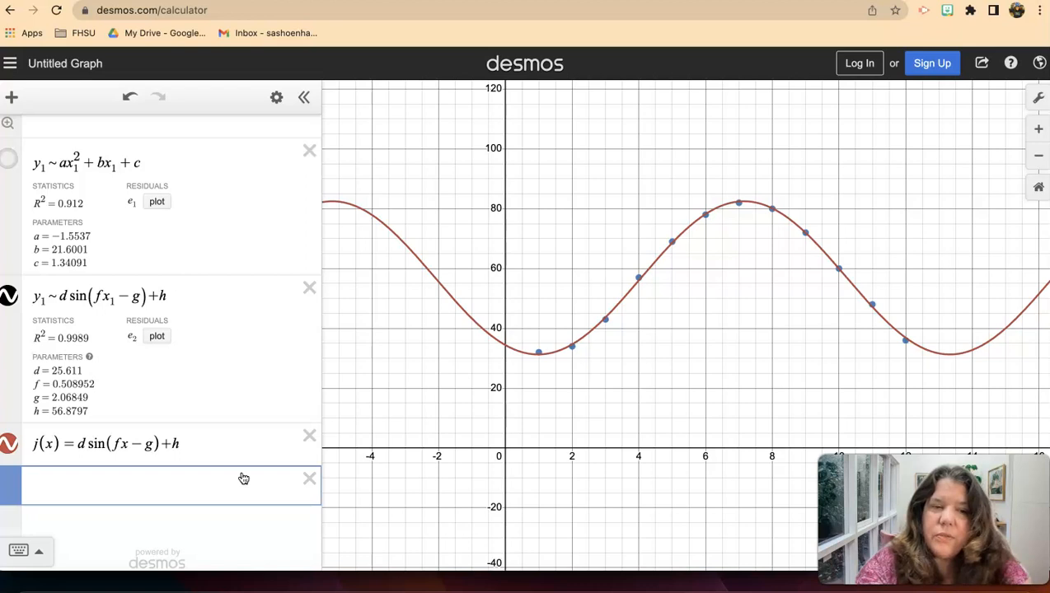
{"action": "type", "text": "j(13"}
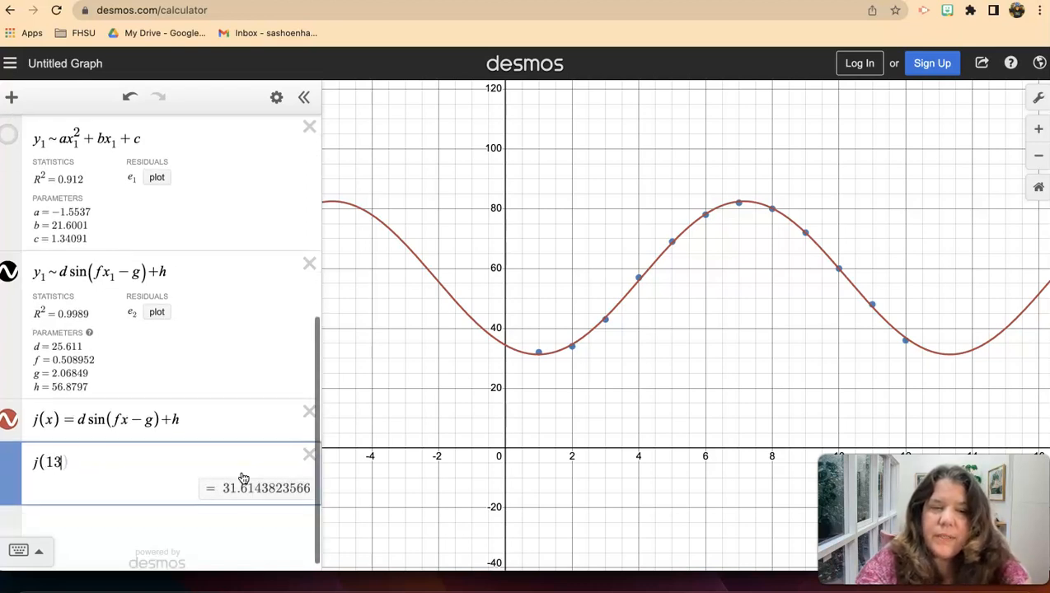
{"action": "key", "text": "Return"}
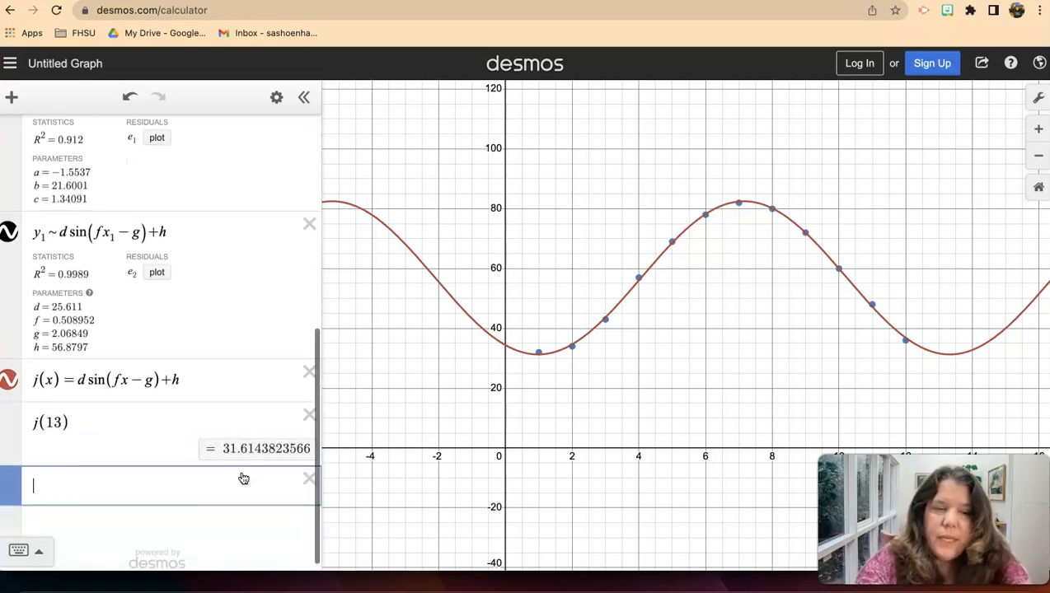
{"action": "type", "text": "j(1)"}
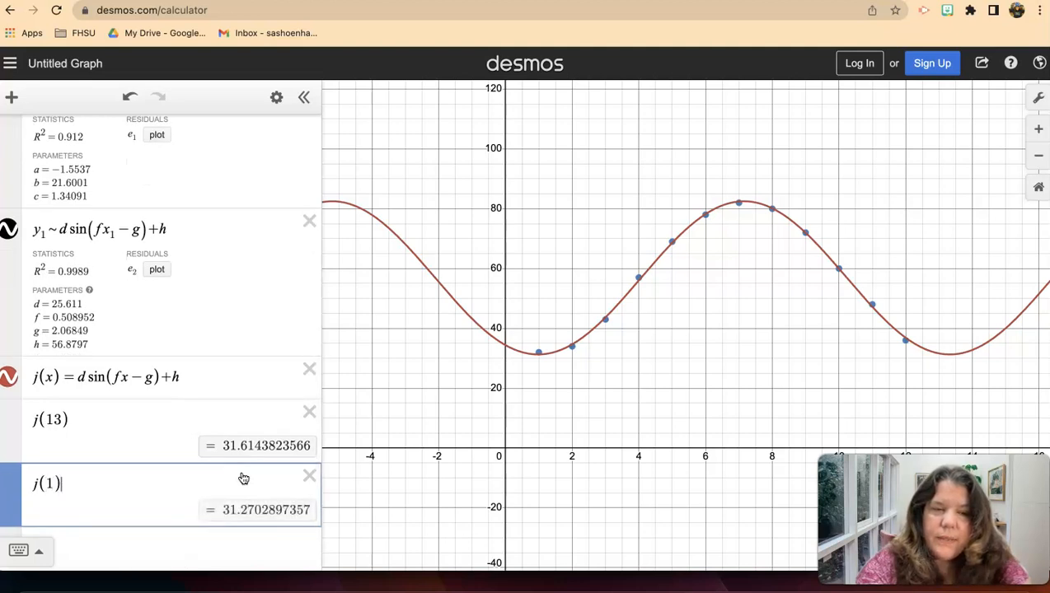
{"action": "key", "text": "Return"}
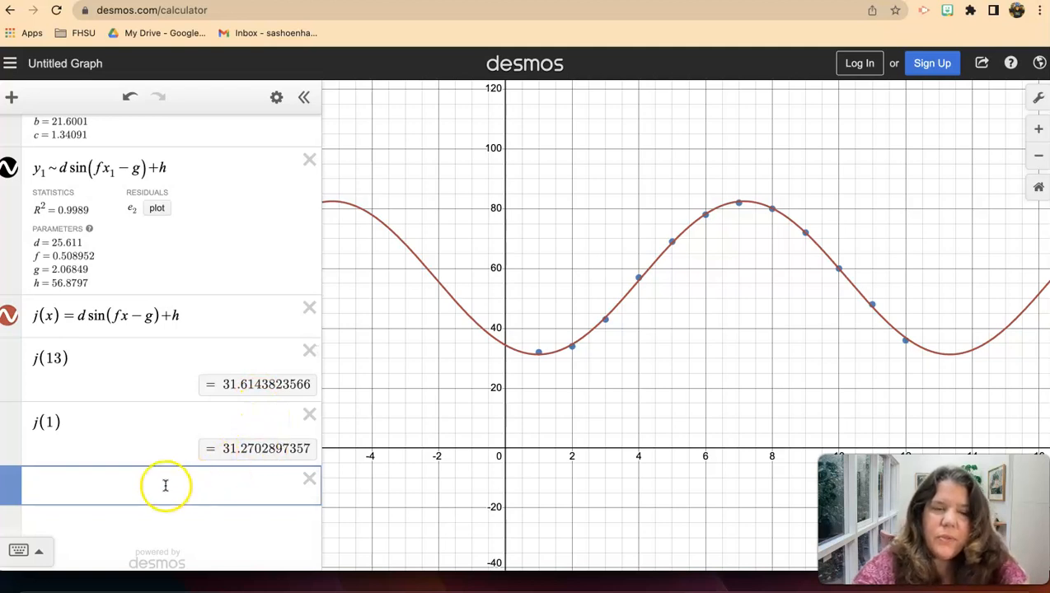
{"action": "type", "text": "j("}
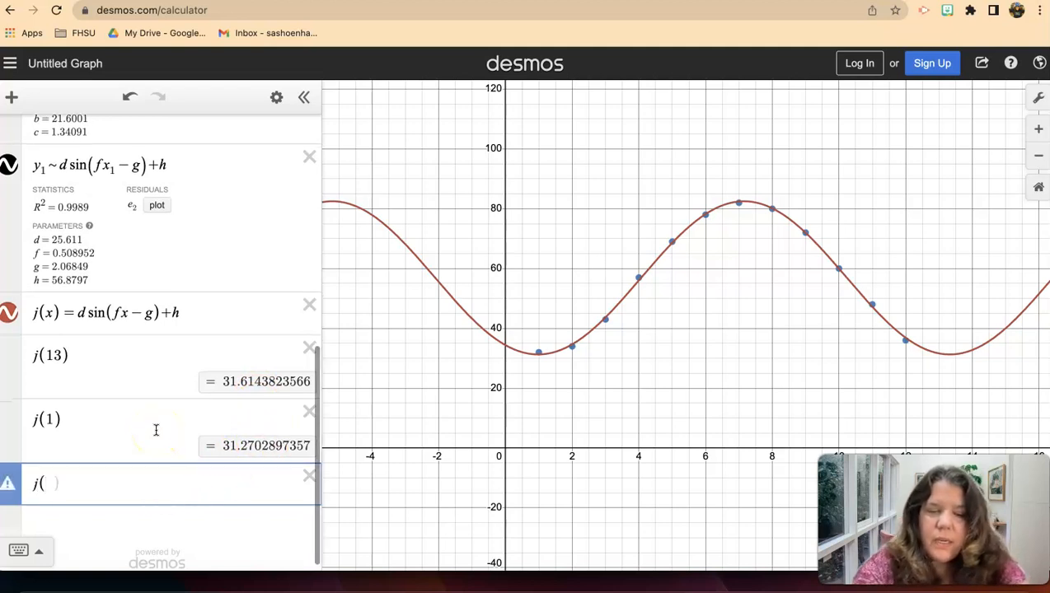
{"action": "type", "text": ")"}
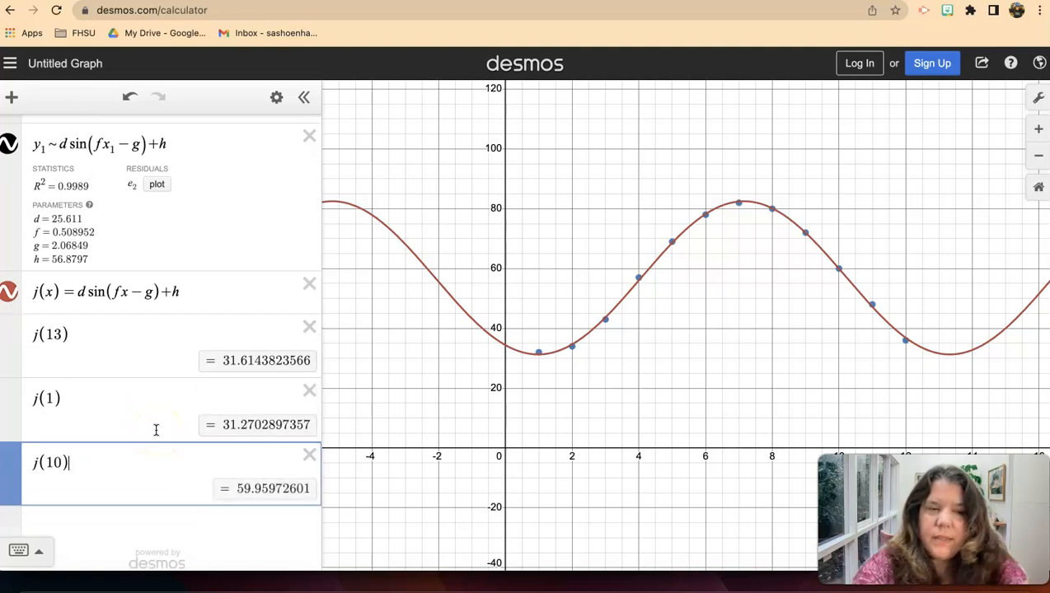
{"action": "key", "text": "Return"}
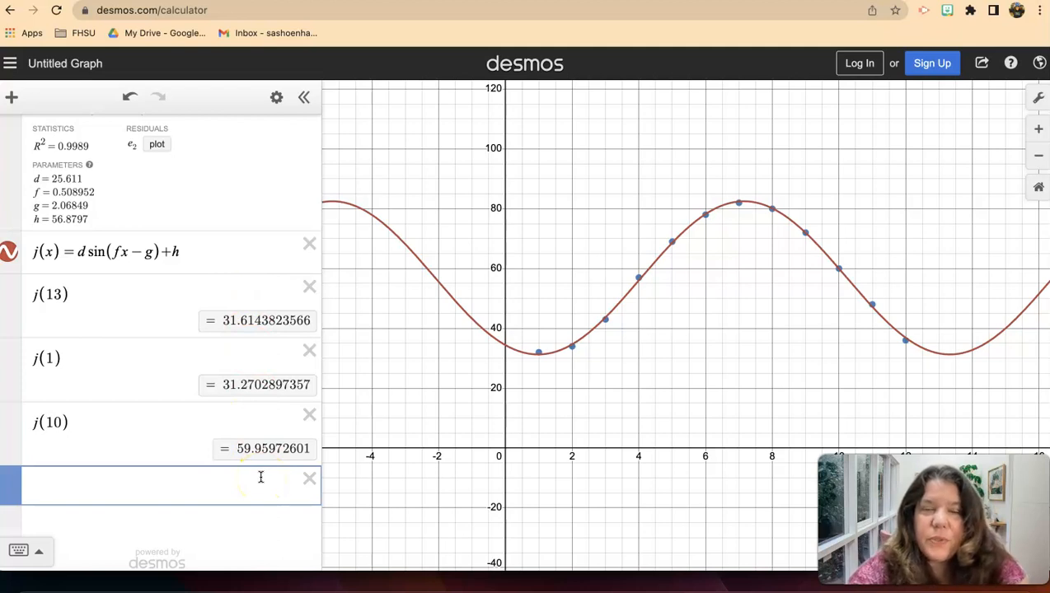
- Return to the slide presentation showing the full table of highest daily temperatures for Syracuse, NY
{"action": "left_click", "coordinate": [157, 2]}
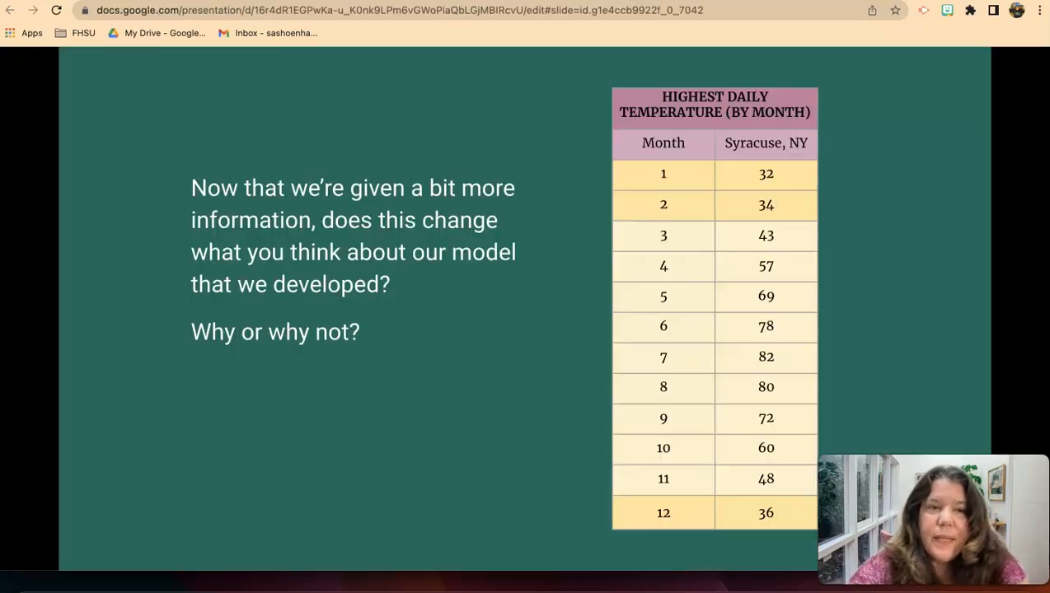